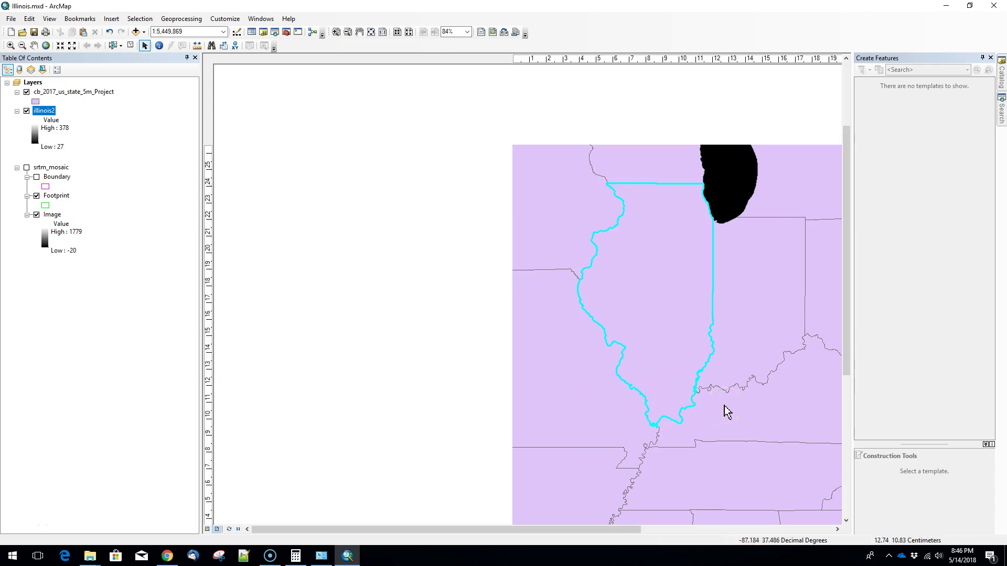
Show srtm_mosaic, hide the state boundaries and illinois2, and zoom to srtm_mosaic's extent
left_click(26, 167)
left_click(25, 111)
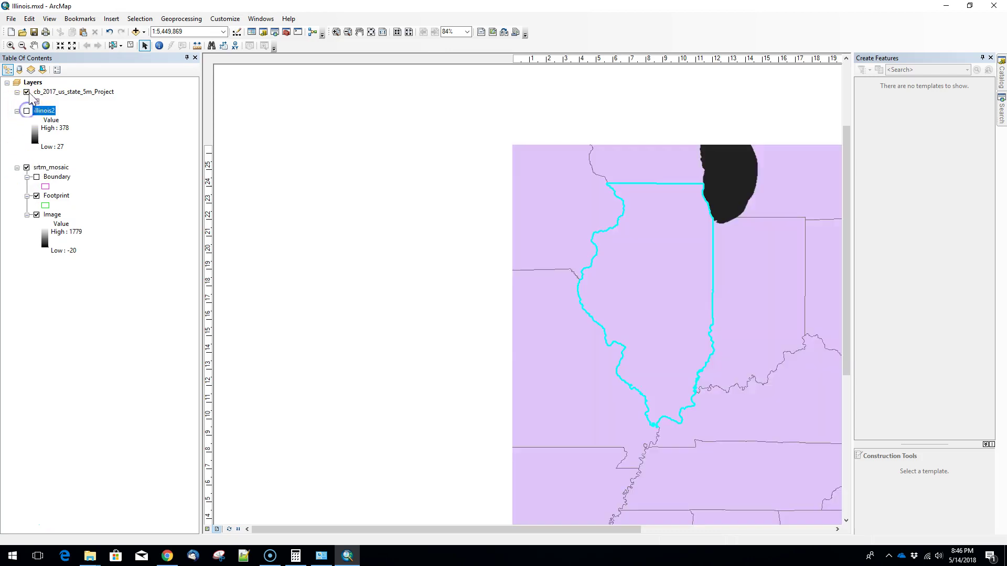
left_click(26, 91)
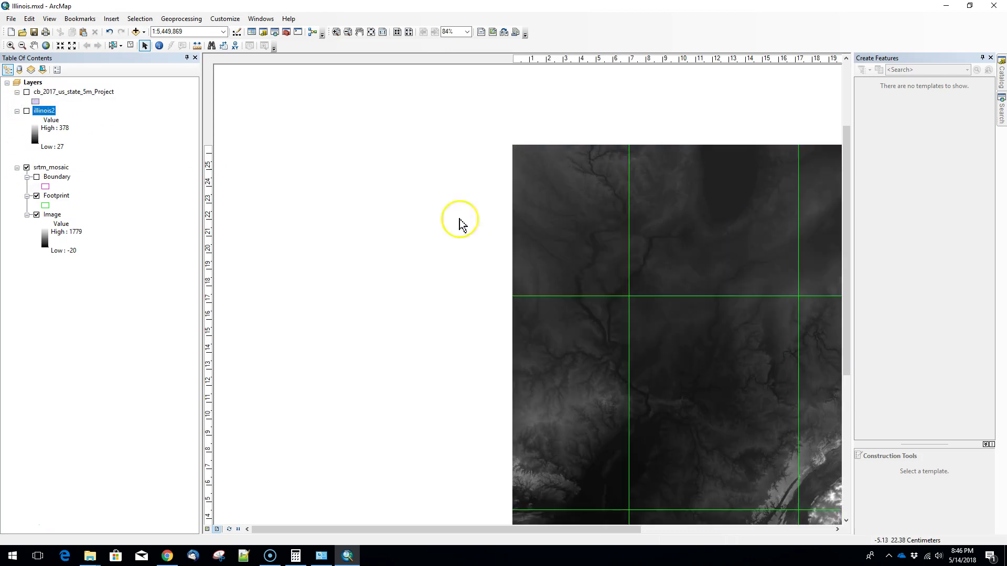
right_click(33, 168)
left_click(71, 212)
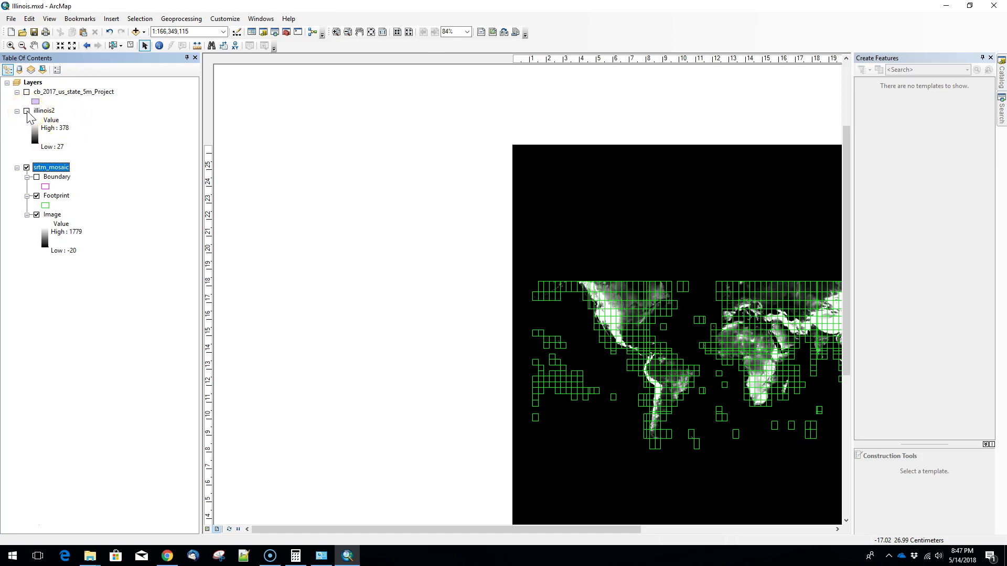
Turn the state boundaries back on and zoom and pan until all of Illinois shows
left_click(26, 92)
left_click(11, 44)
left_click_drag(630, 312, 648, 326)
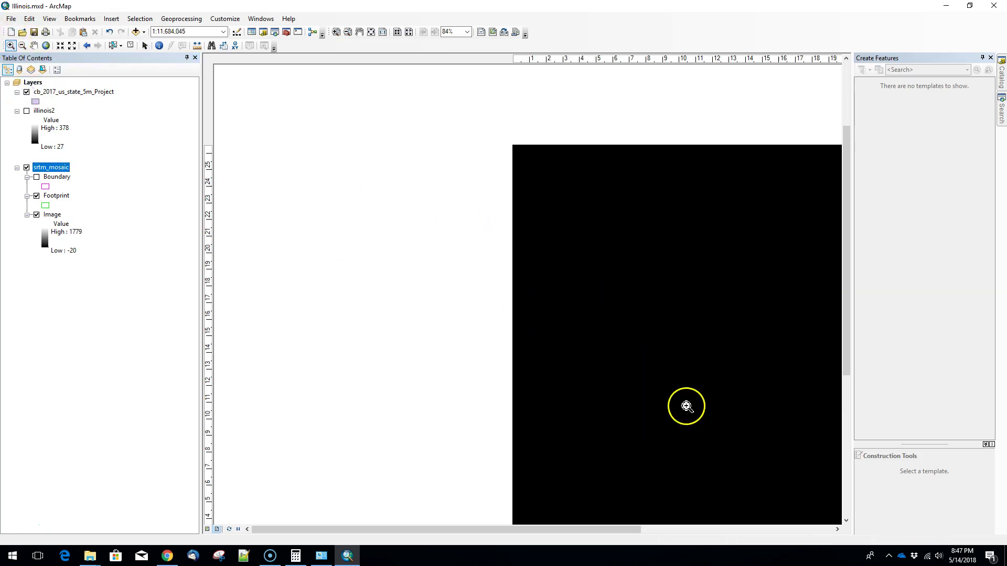
left_click_drag(617, 252, 724, 432)
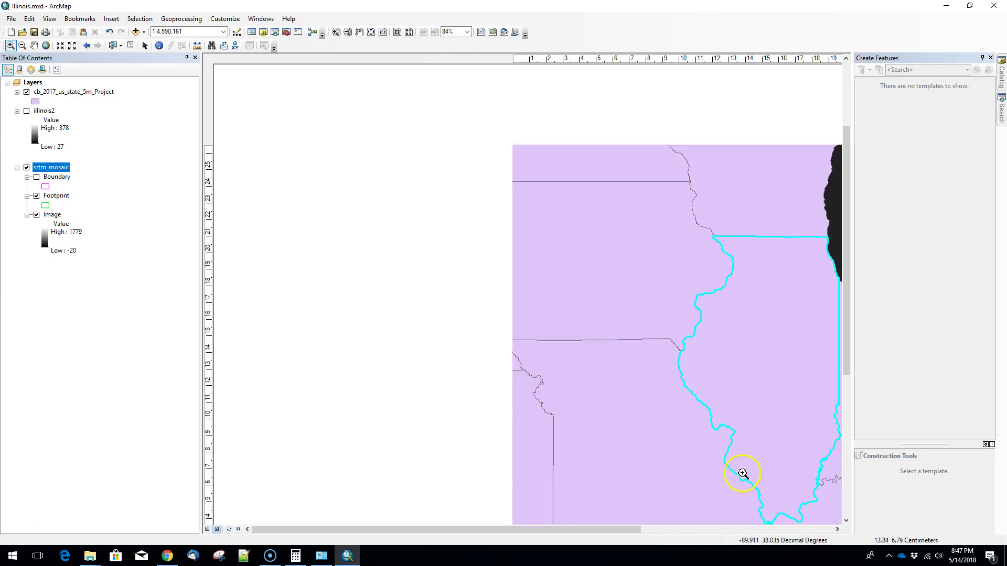
left_click(34, 45)
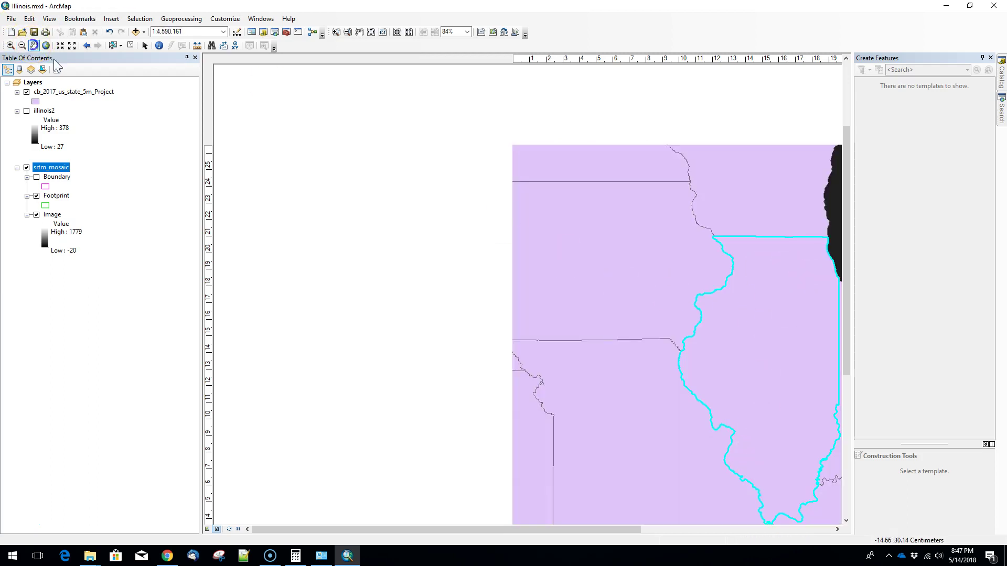
left_click_drag(802, 368, 710, 348)
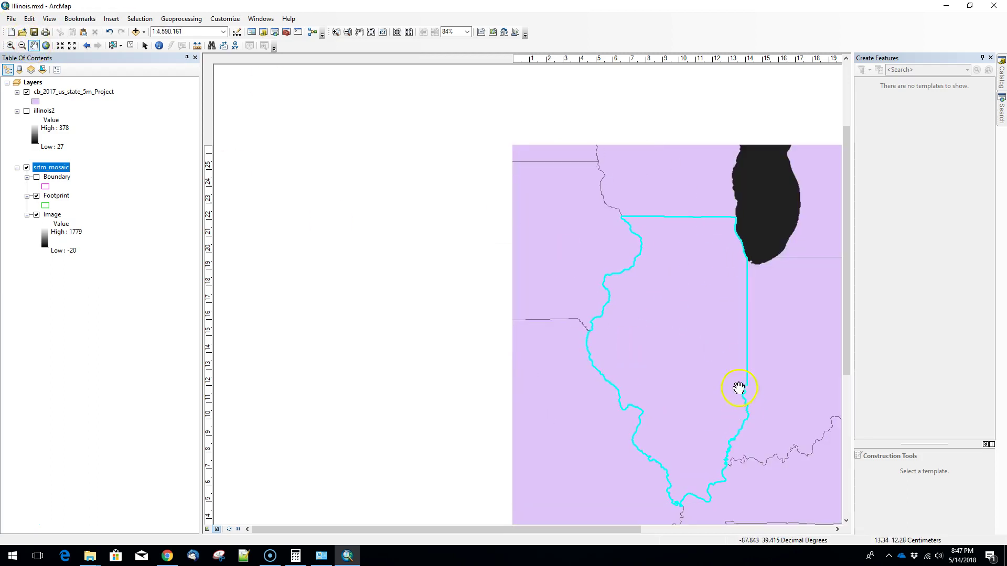
Bring up the clip tool search results and display only the illinois2 raster
left_click(1000, 118)
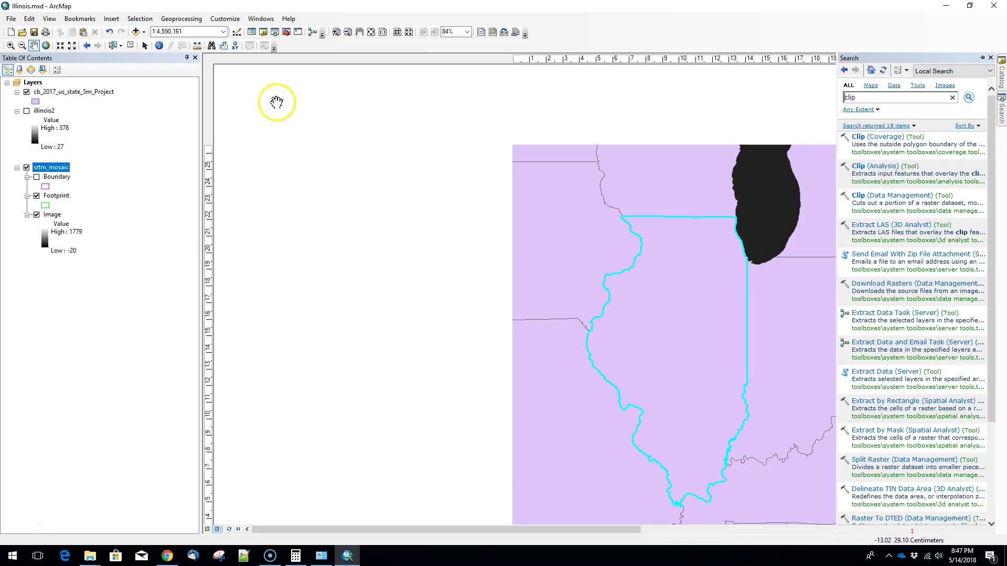
left_click(26, 92)
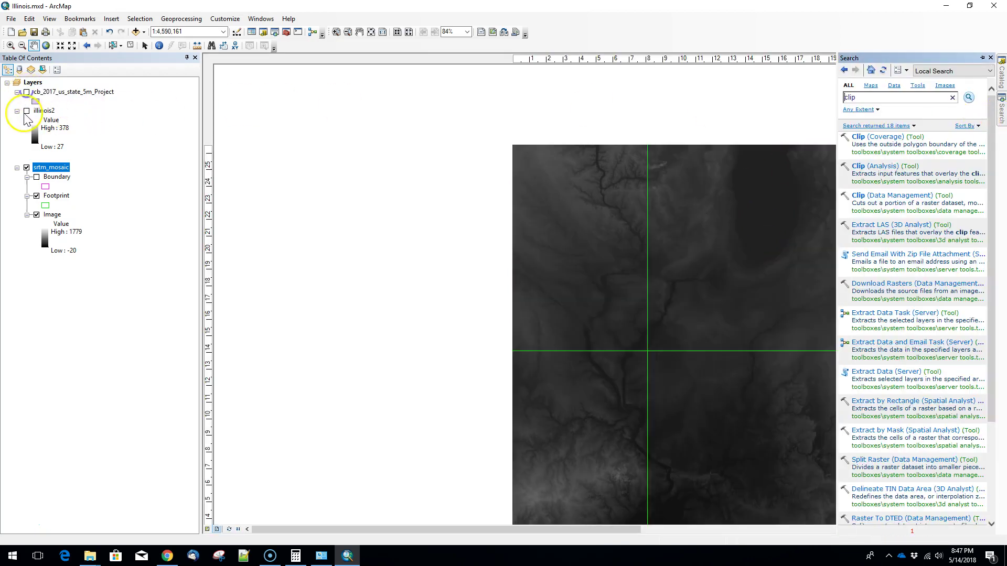
left_click(26, 111)
left_click(26, 168)
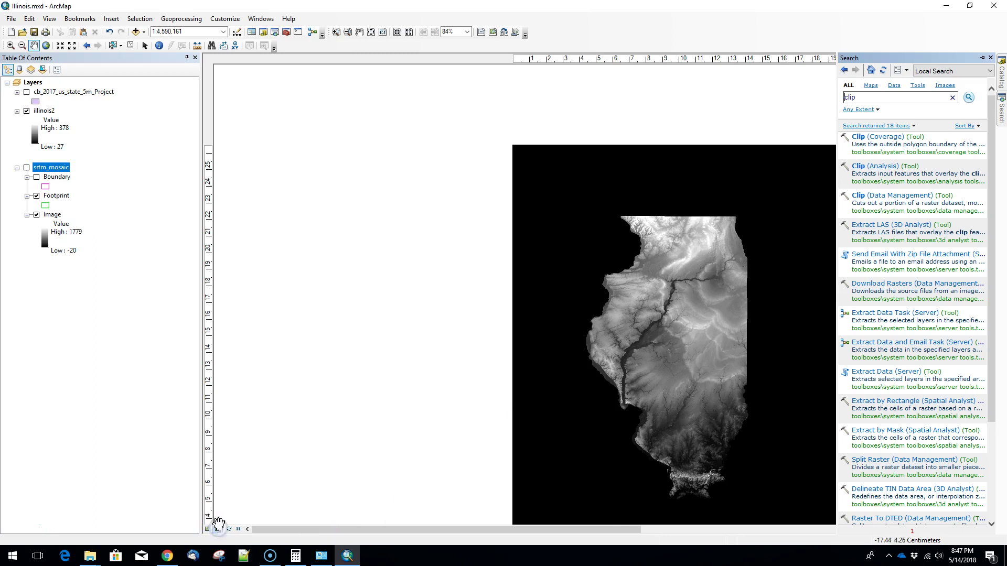
Set a custom 26.5 × 26.5 cm page size in Page and Print Setup
left_click(303, 168)
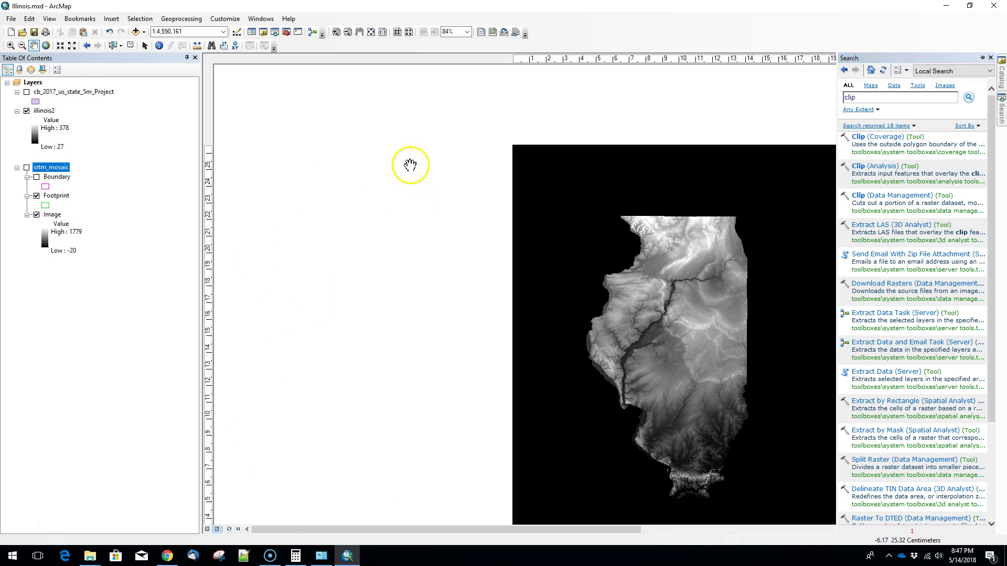
right_click(337, 166)
left_click(378, 215)
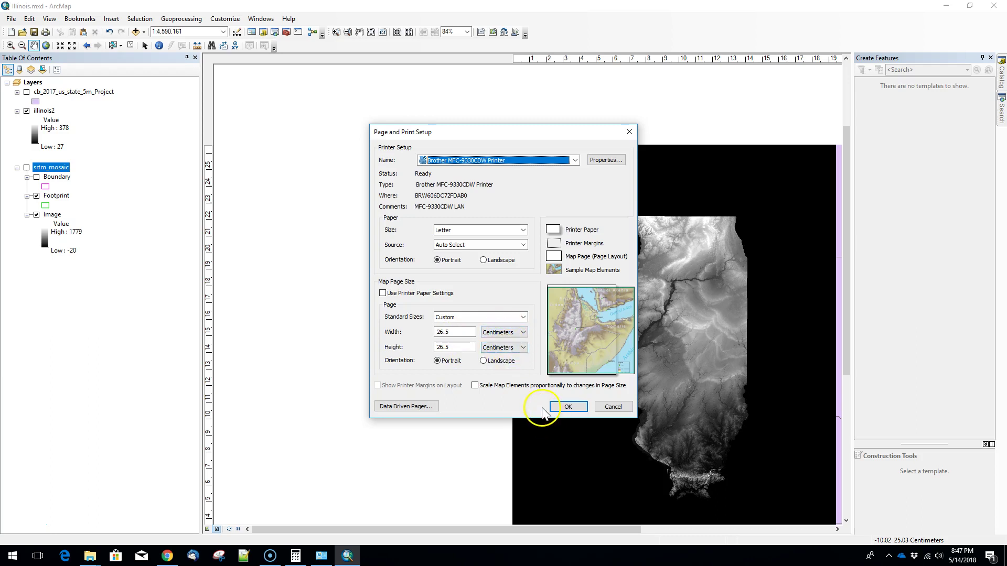
left_click(464, 333)
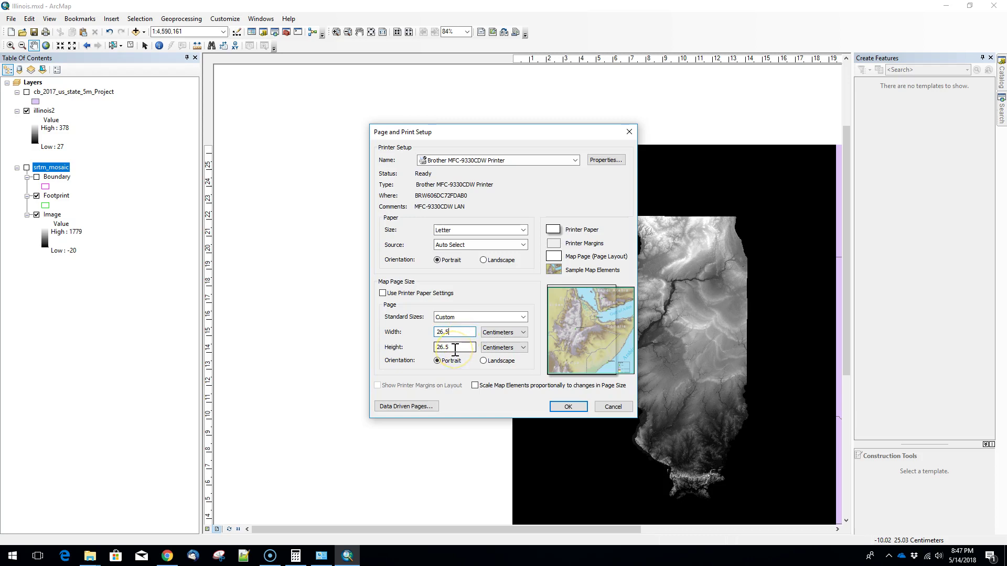
Confirm the square page size and select the map frame on the layout
left_click(568, 406)
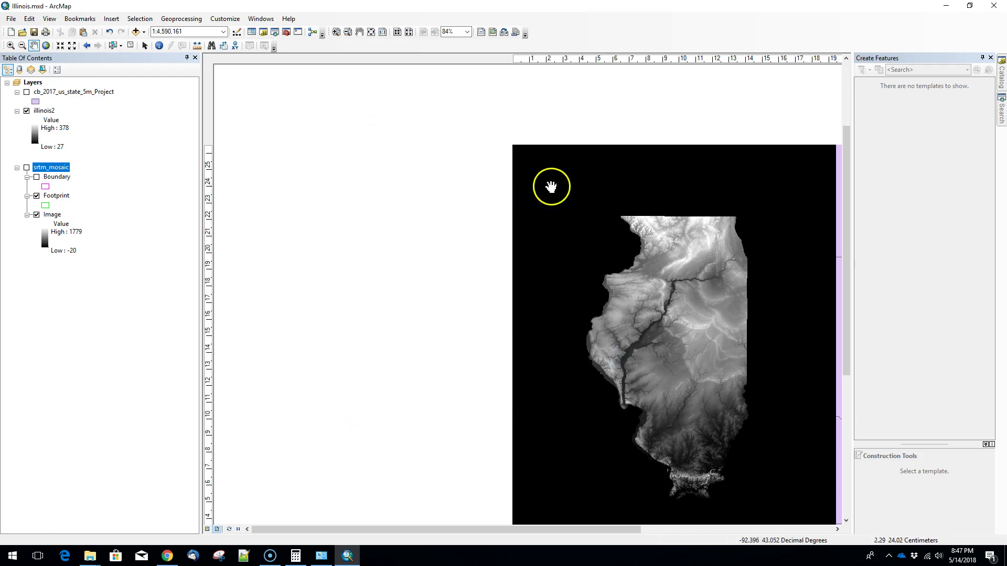
scroll(551, 185, "down", 3)
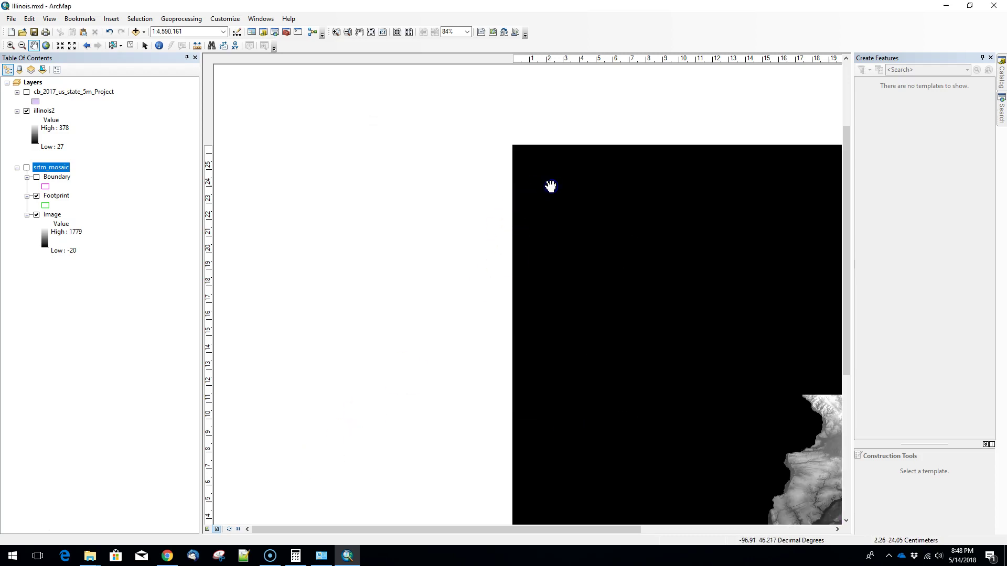
left_click(144, 45)
left_click_drag(547, 209, 585, 259)
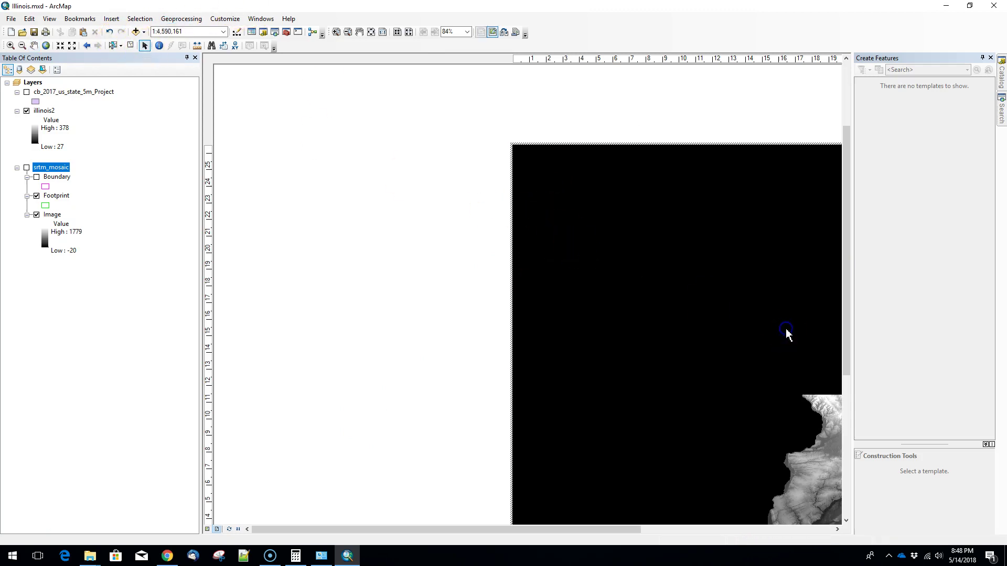
left_click_drag(629, 530, 740, 529)
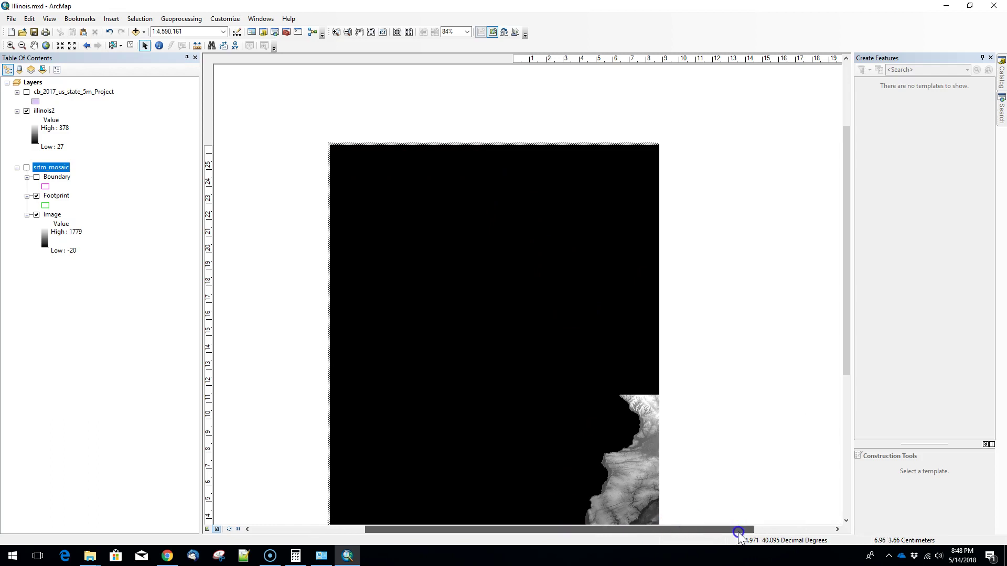
right_click(715, 173)
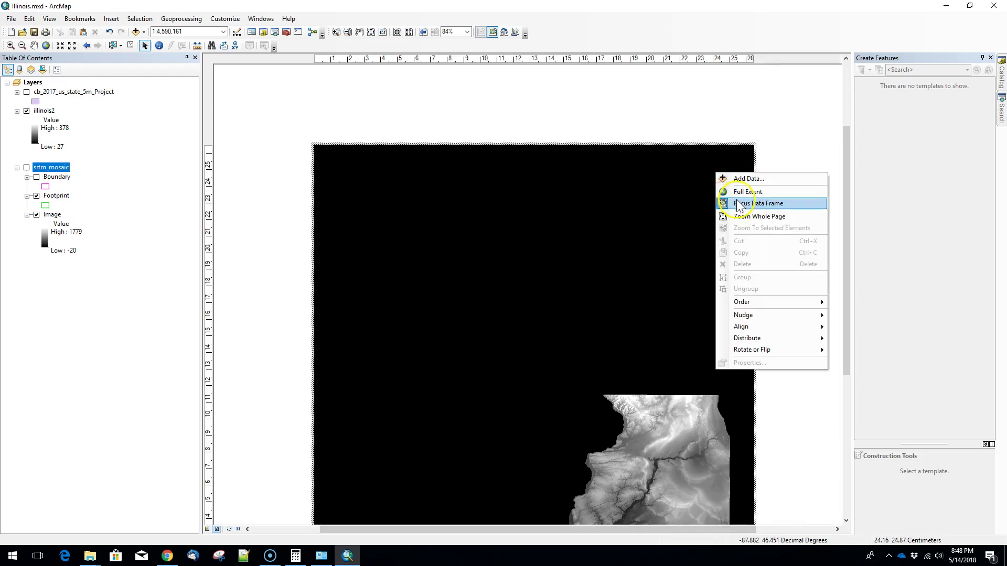
left_click(536, 209)
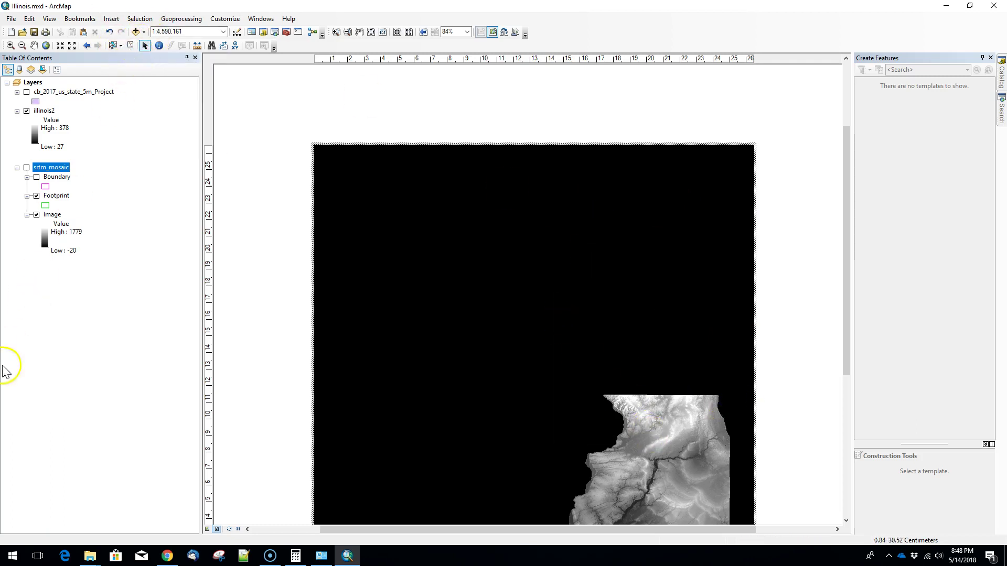
Shrink the map frame from its top-left corner, leaving blank margins on the page
left_click(320, 117)
left_click(319, 150)
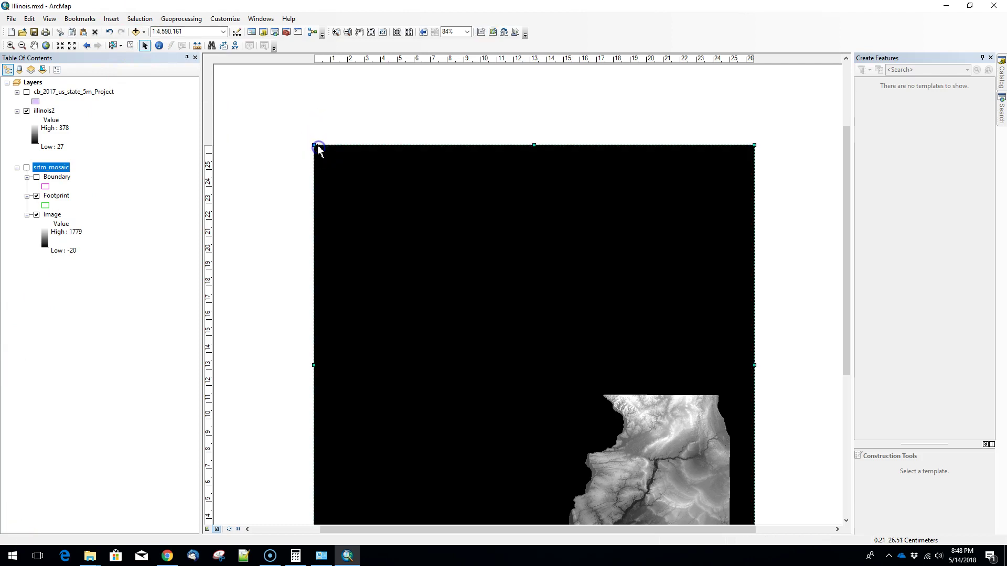
right_click(314, 142)
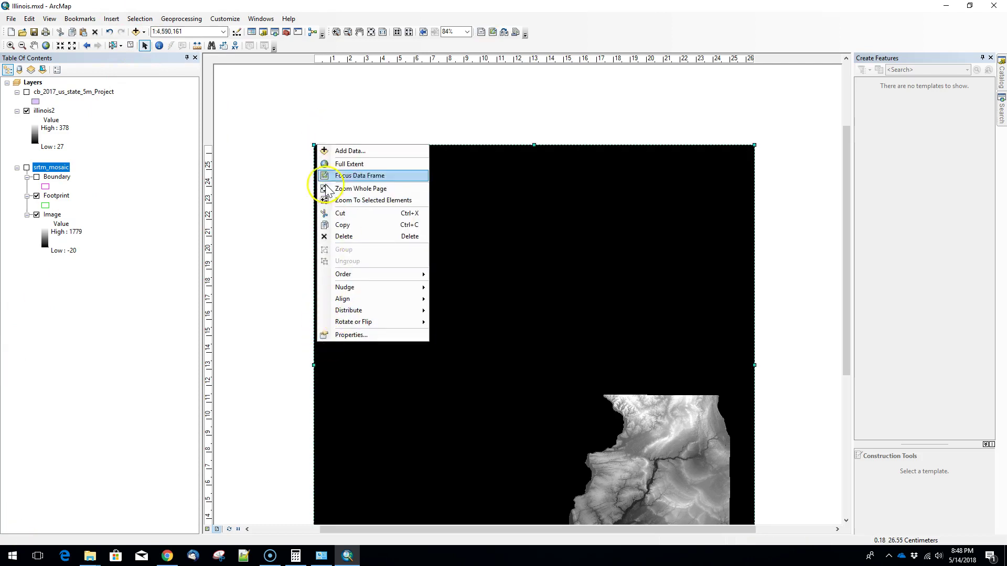
left_click(311, 142)
left_click_drag(314, 145, 412, 202)
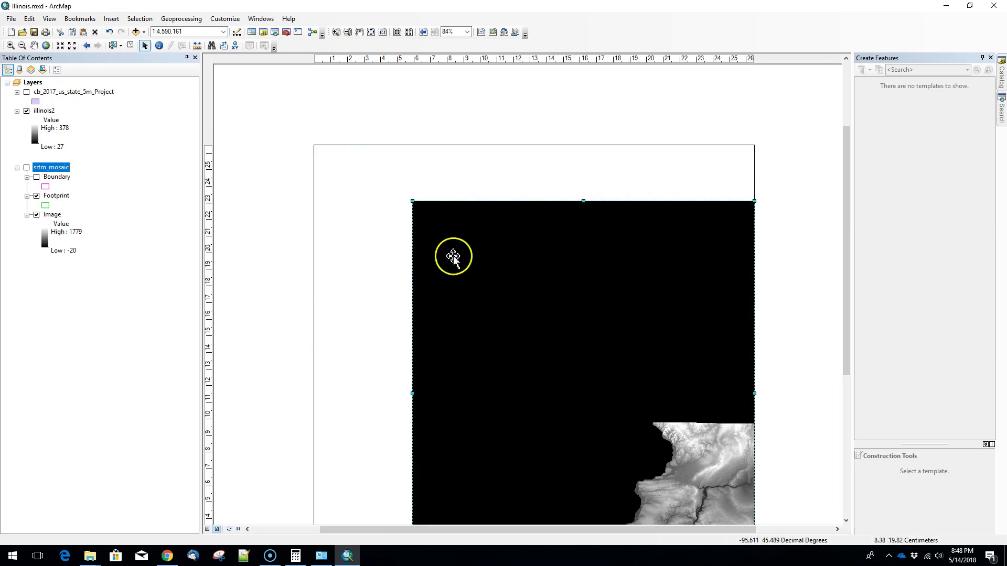
right_click(441, 219)
Give the data frame position X,Y 0 and size 26.5 × 26.5 cm
left_click(464, 409)
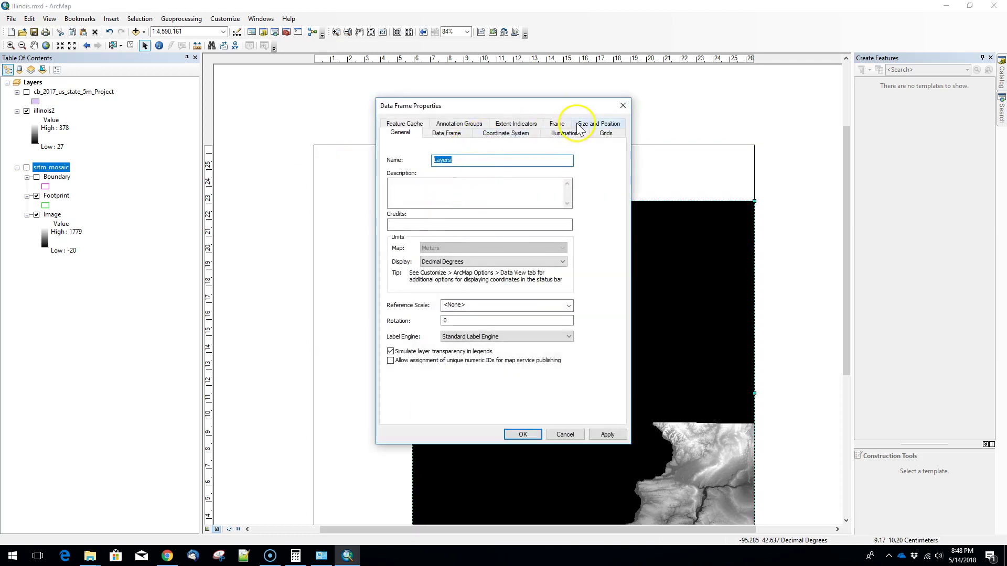
left_click(586, 124)
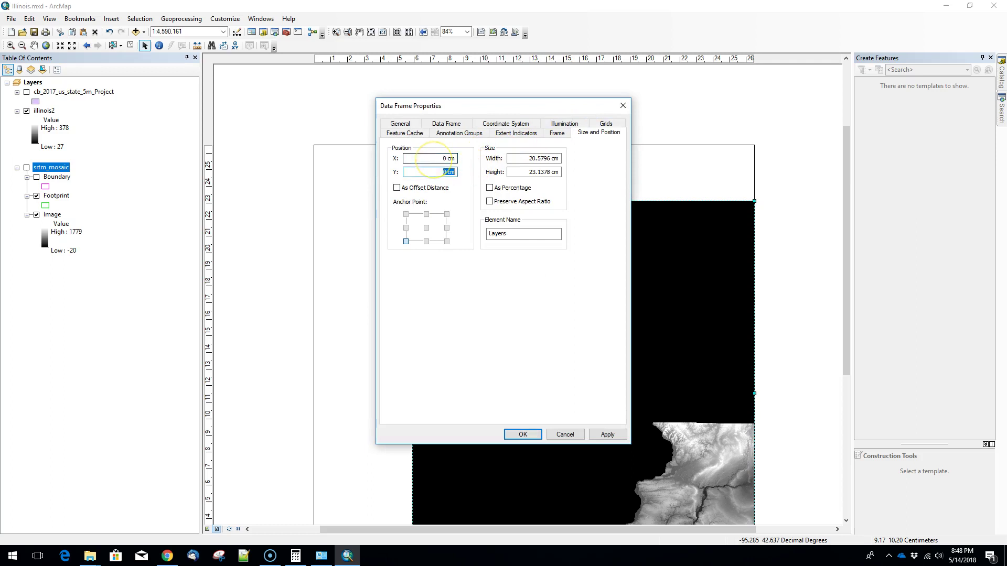
key("Tab")
key("Tab")
type("26.5")
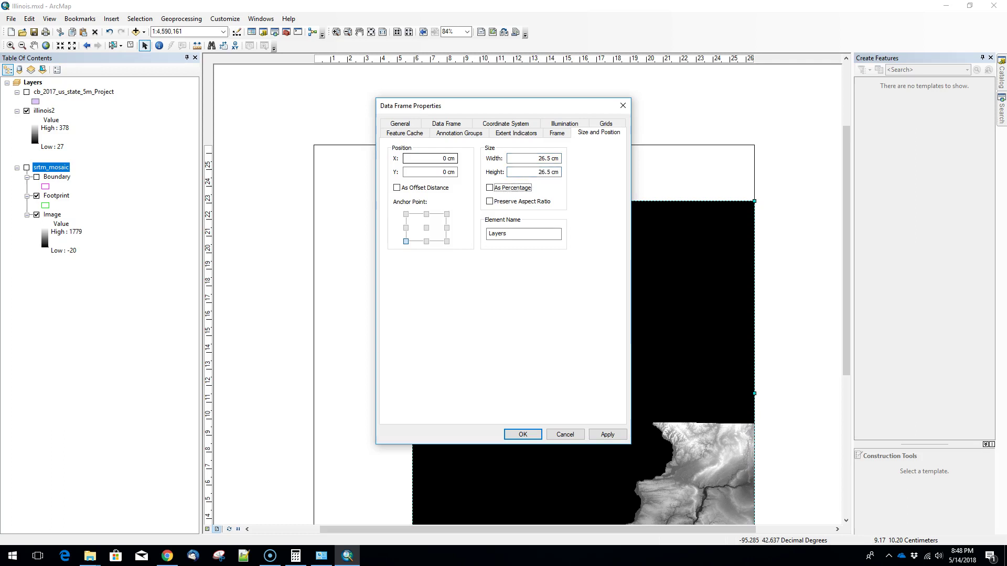
left_click(621, 435)
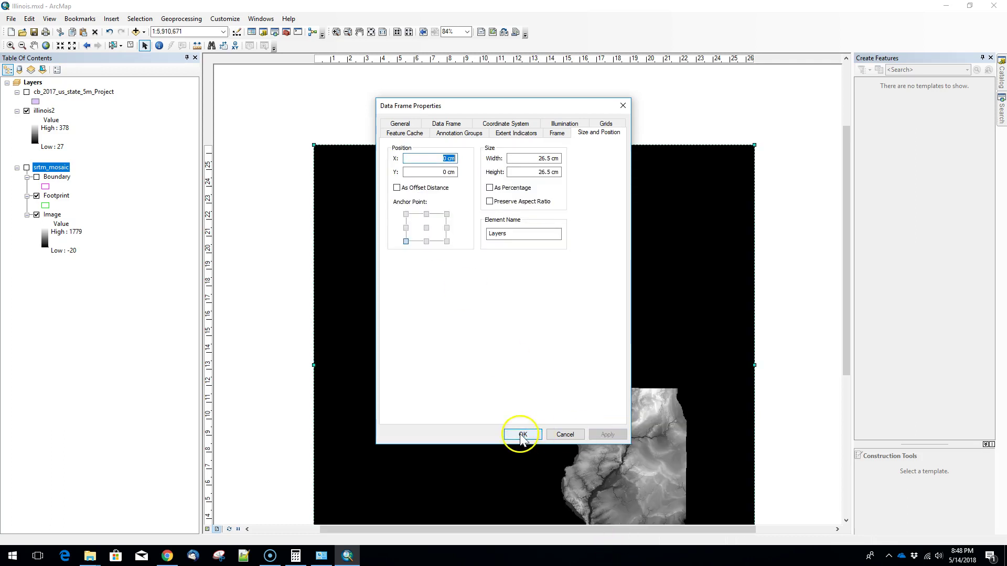
left_click(519, 434)
Zoom to the illinois2 layer's full extent so the whole state fits the page
left_click(44, 111)
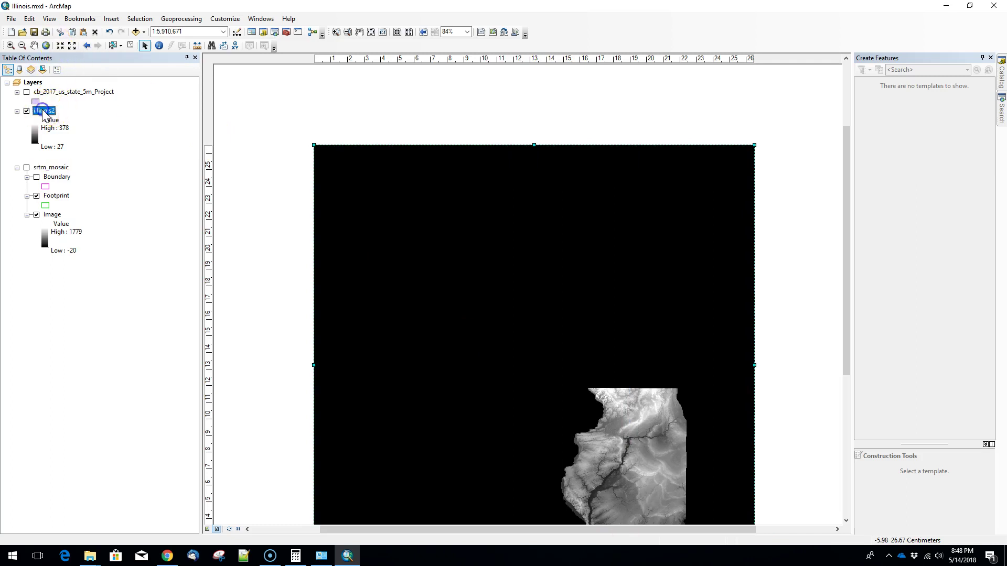
right_click(44, 111)
left_click(79, 168)
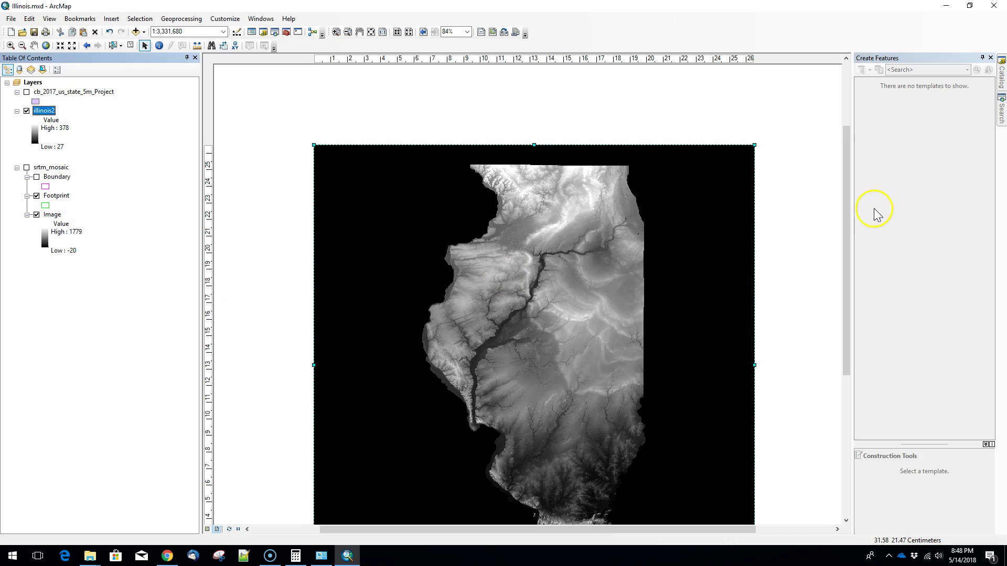
left_click_drag(852, 224, 850, 256)
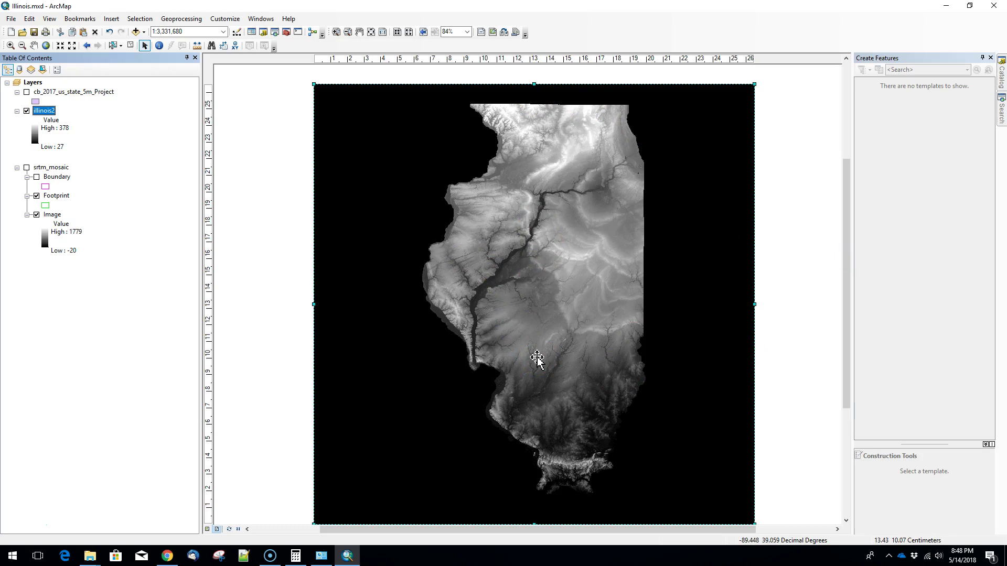
right_click(35, 83)
Set the data frame rotation to 45 degrees and apply it
left_click(90, 305)
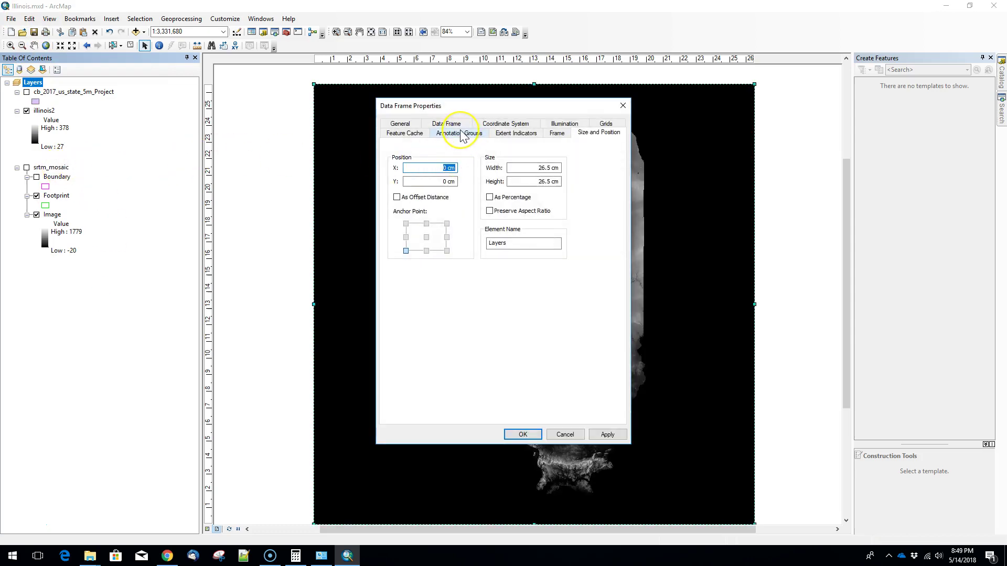
left_click(445, 124)
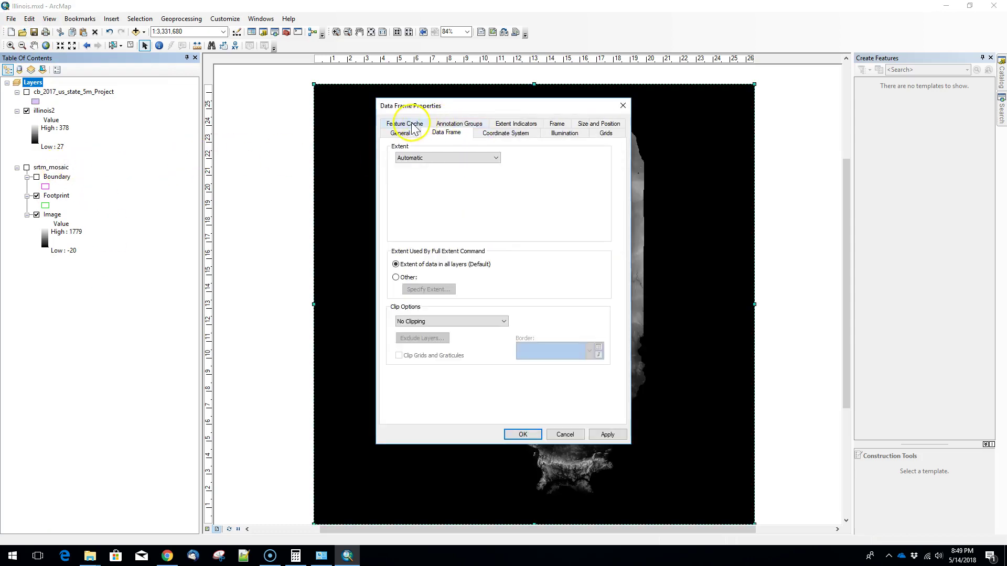
left_click(417, 132)
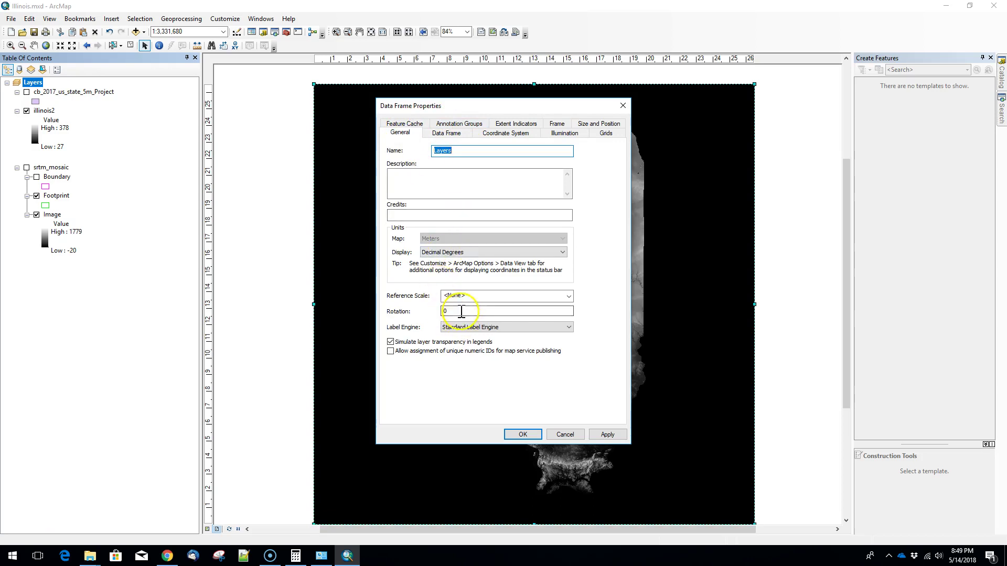
left_click(460, 312)
type("45")
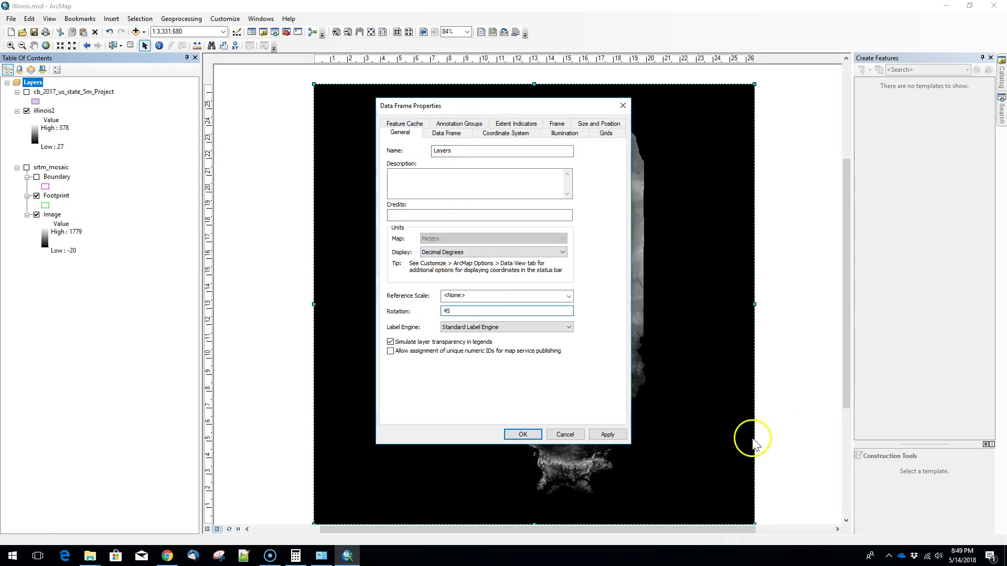
left_click(607, 435)
left_click(526, 434)
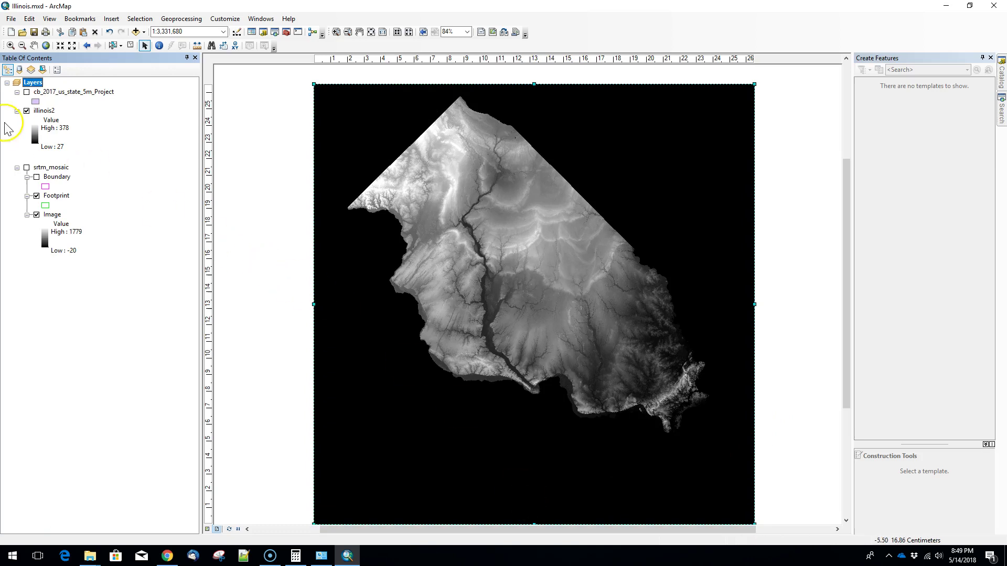
Open the illinois2 layer's properties to view its symbology
left_click(43, 110)
right_click(44, 110)
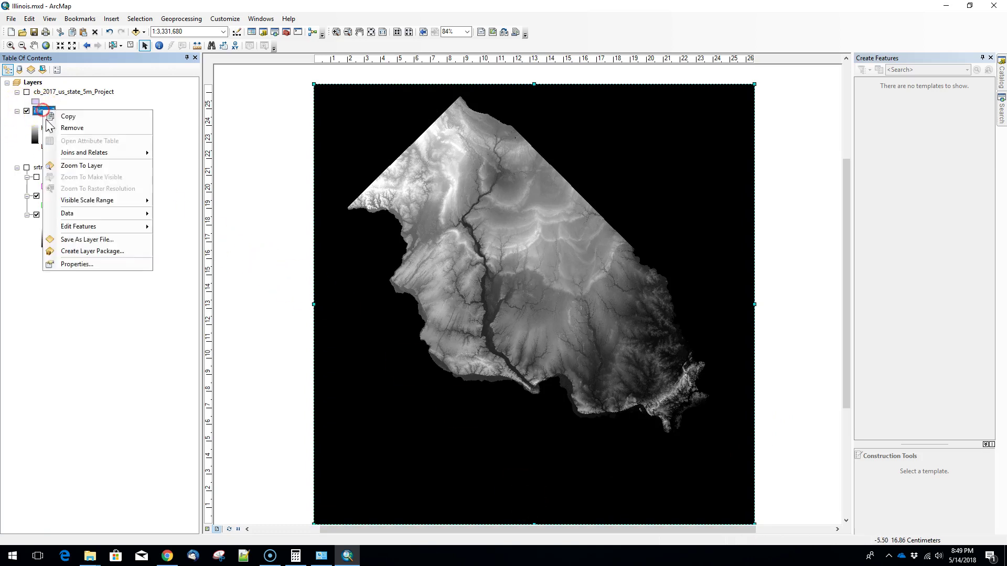
left_click(79, 265)
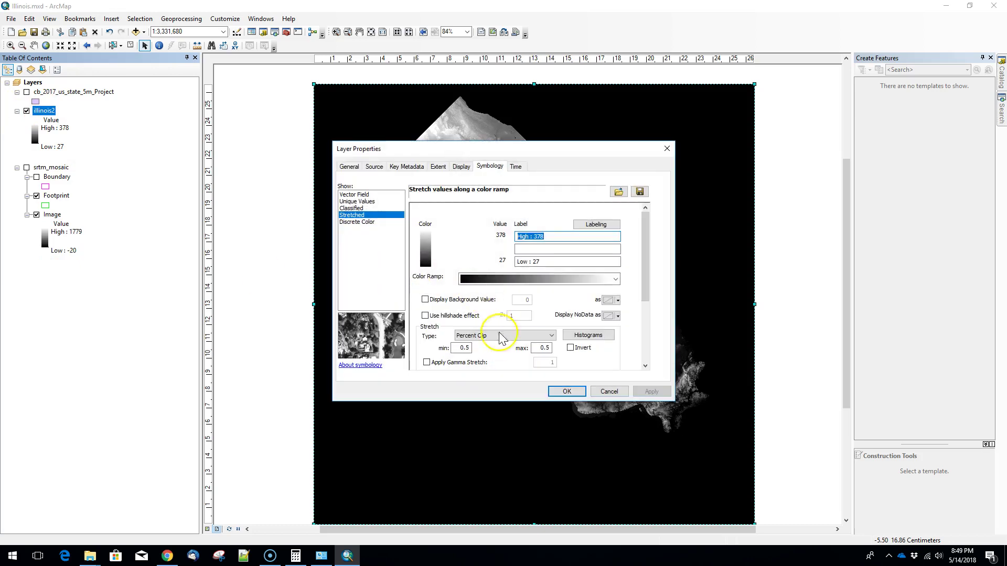
Close the layer properties and replace the 45° data frame rotation with -30°
left_click(567, 392)
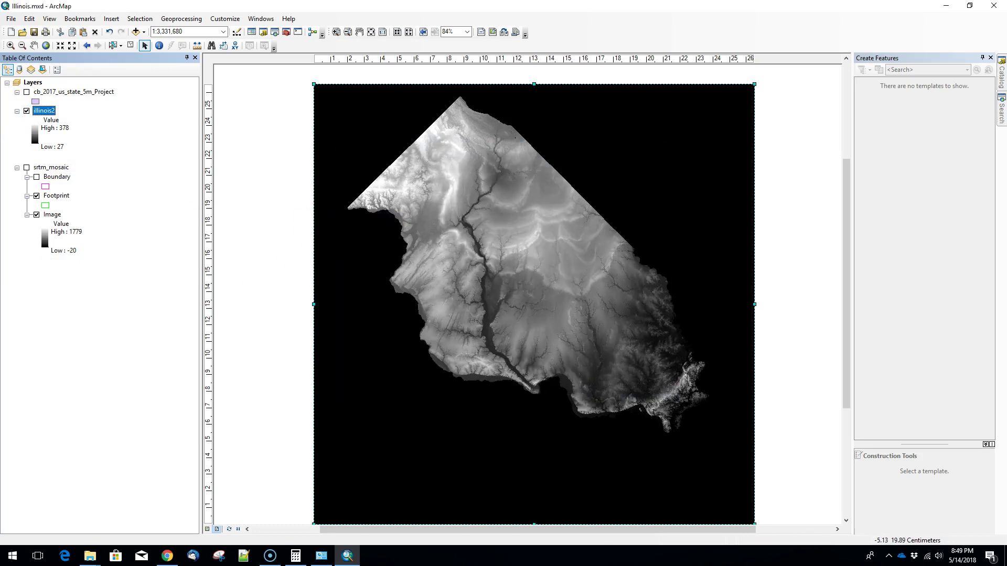
left_click(31, 82)
right_click(30, 82)
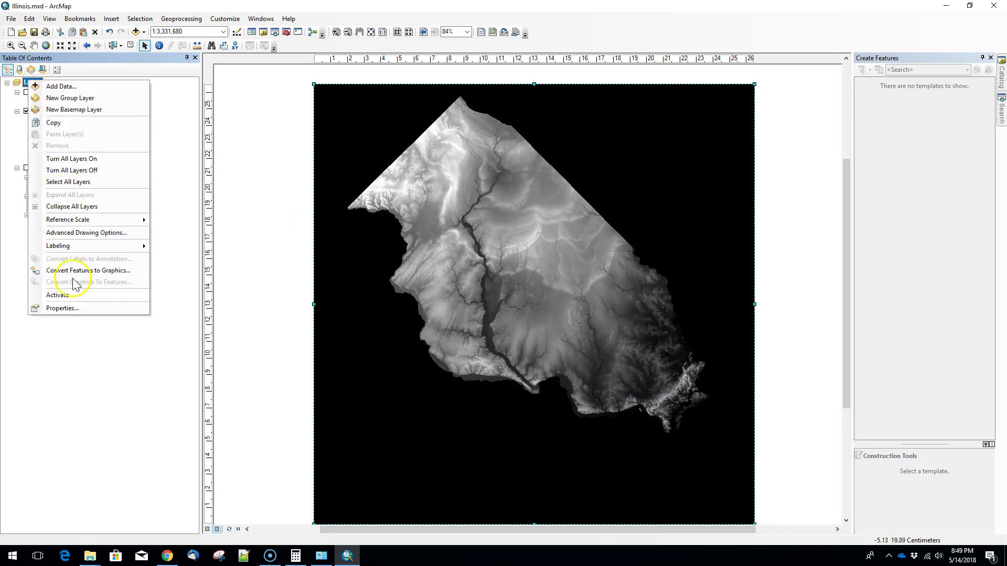
left_click(72, 307)
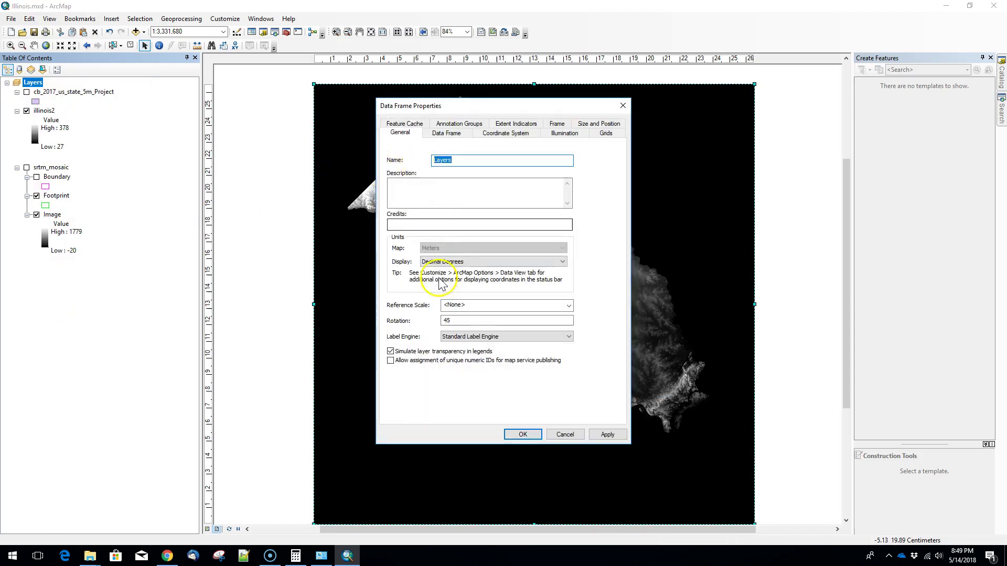
left_click_drag(450, 320, 439, 320)
type("-30")
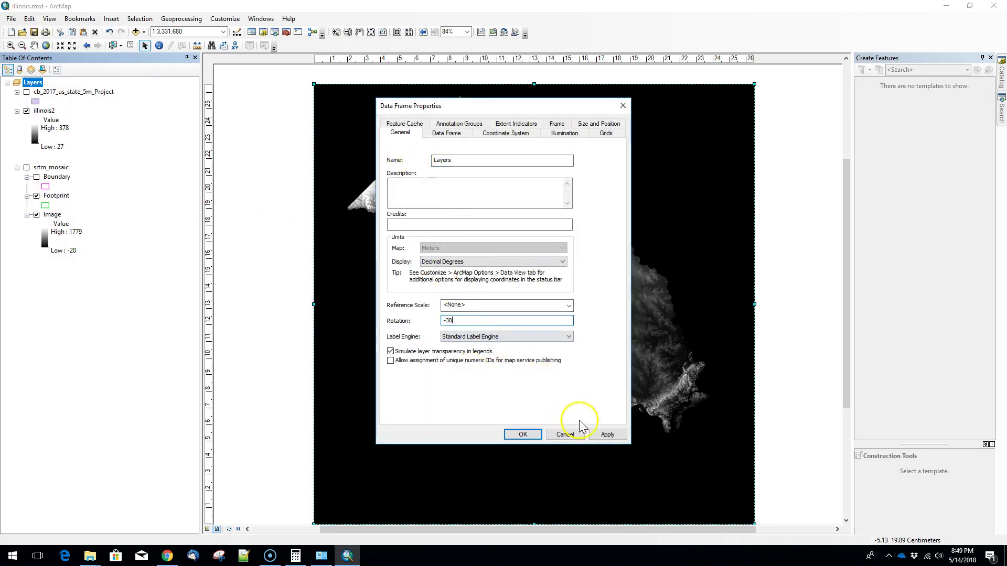
left_click(604, 435)
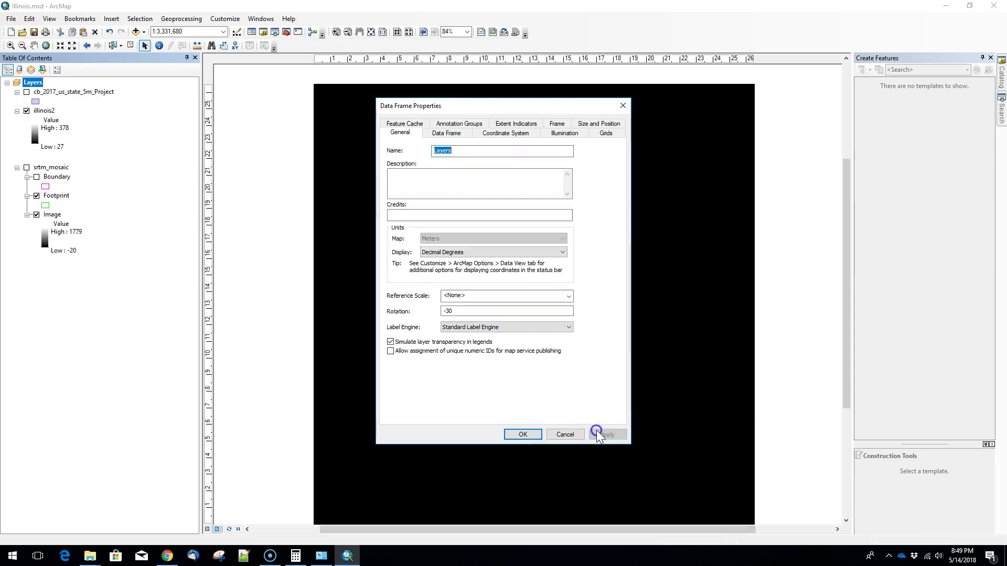
left_click(524, 435)
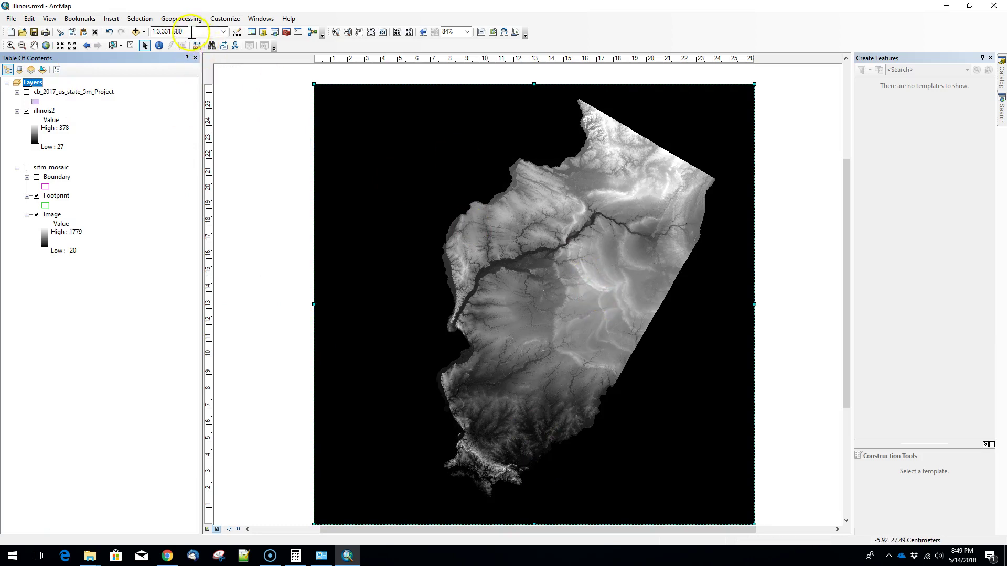
Set the map scale to 1:3,000,000 and pan the map slightly left
left_click(214, 31)
type("1:3000000")
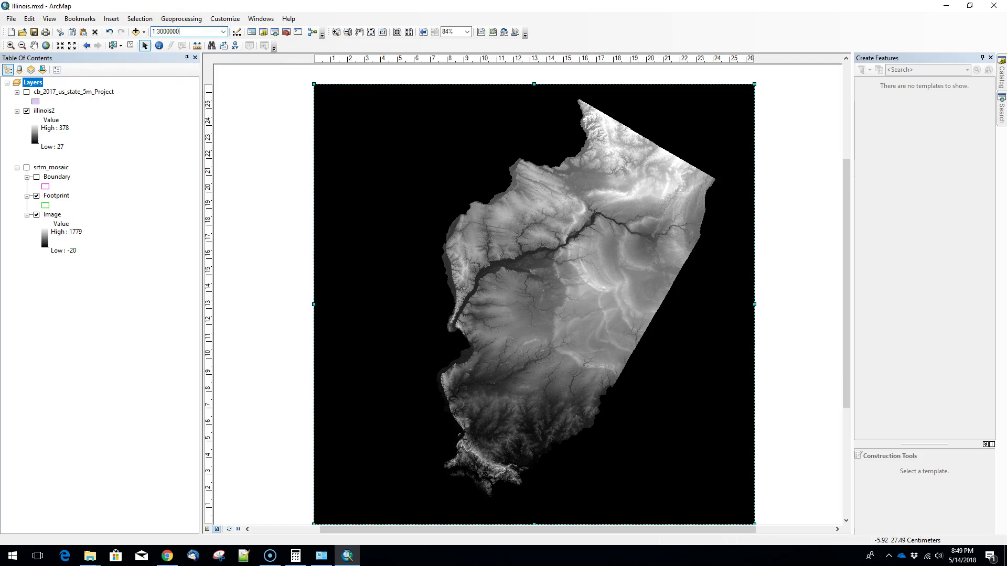
key("Return")
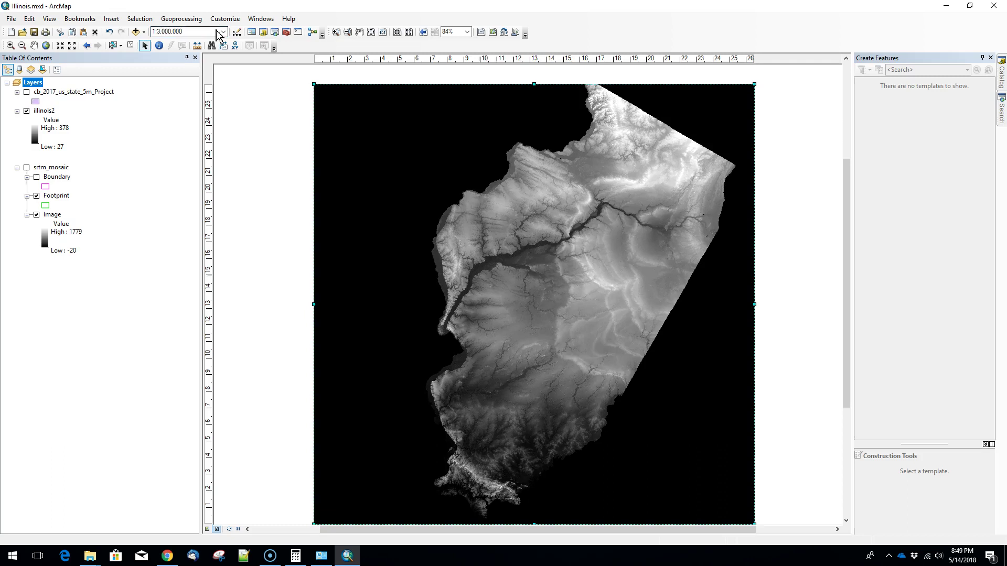
left_click(33, 45)
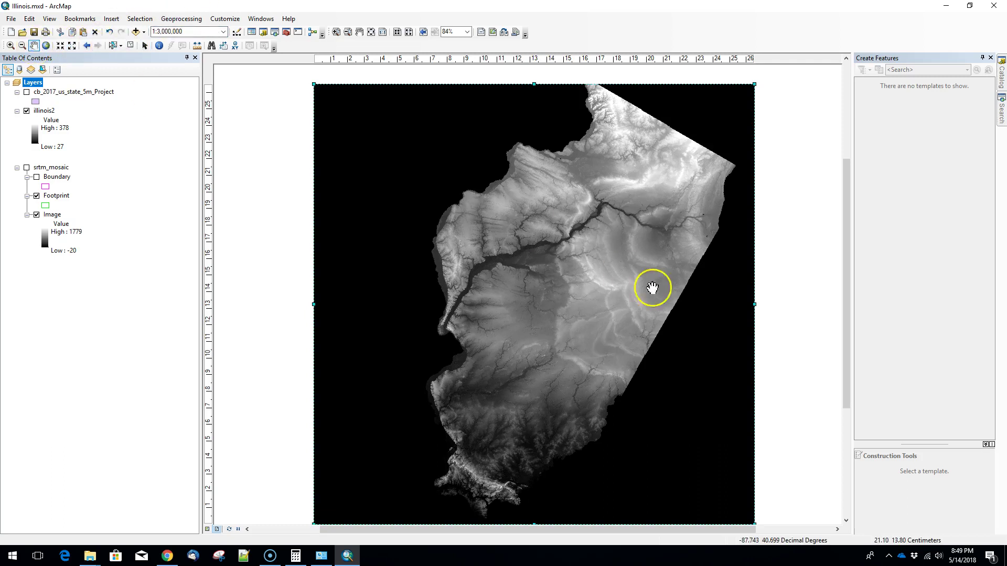
left_click_drag(587, 321, 555, 325)
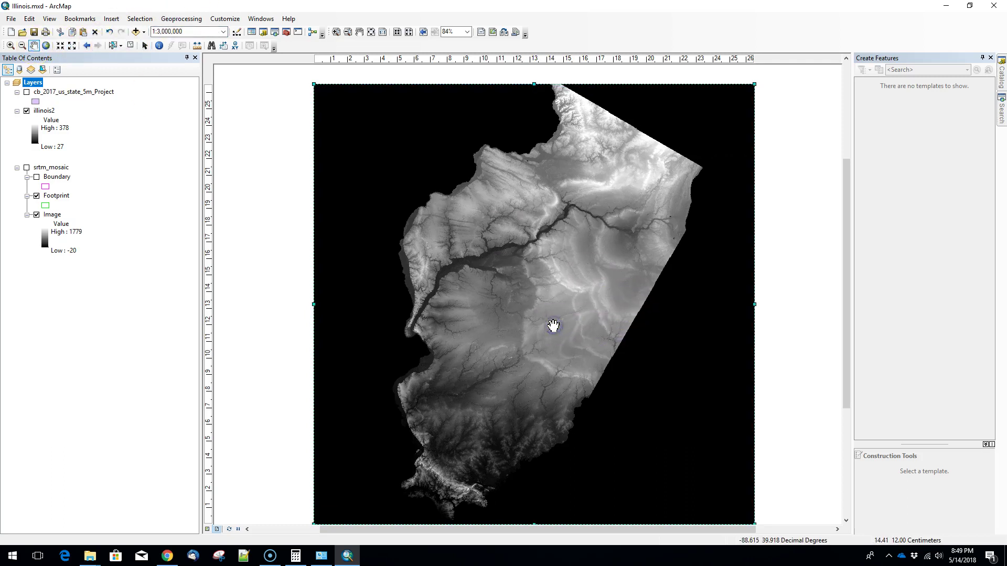
left_click(554, 323)
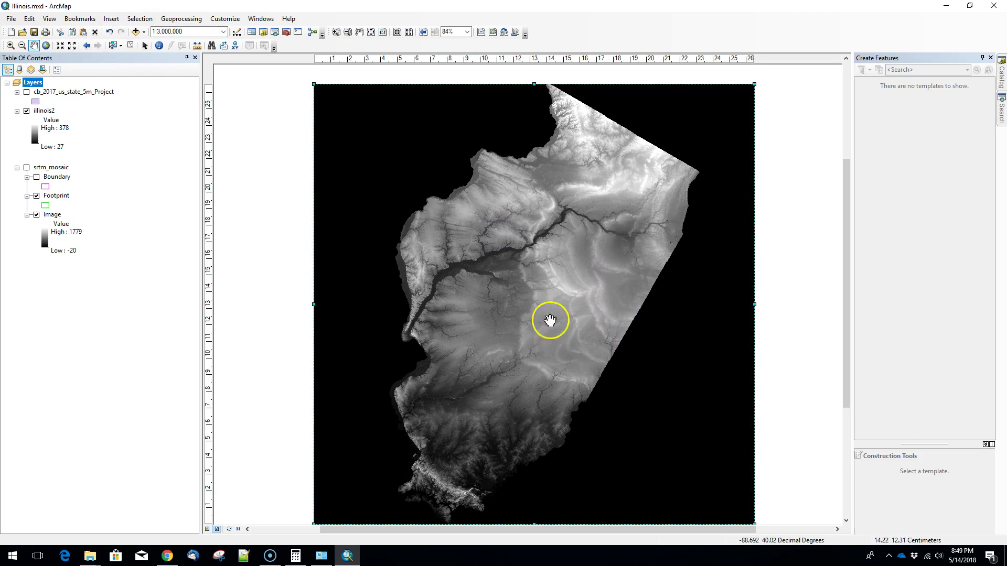
Change the data frame rotation to -40 degrees and nudge Illinois to the page centre
right_click(36, 84)
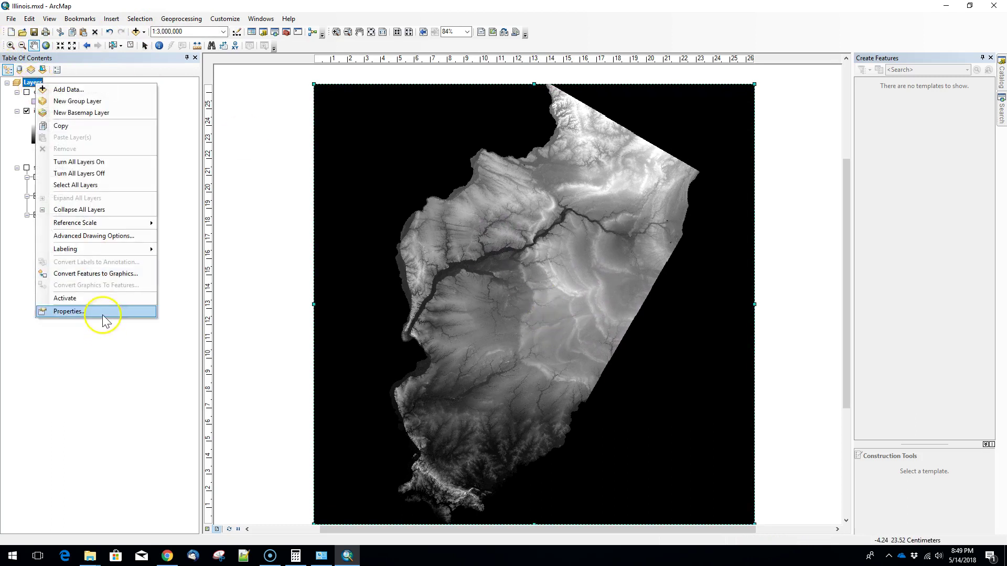
left_click(105, 311)
double_click(449, 320)
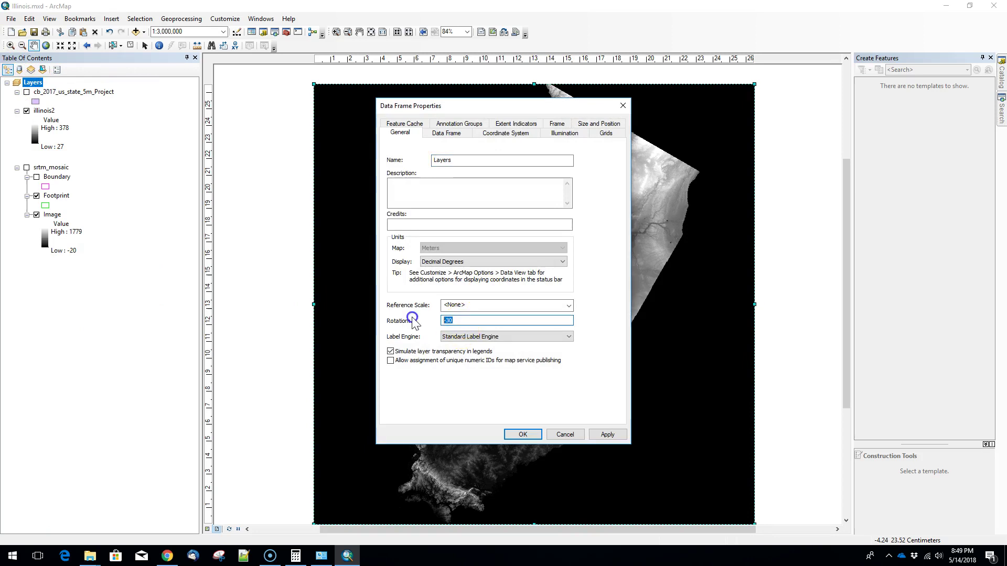
key("Return")
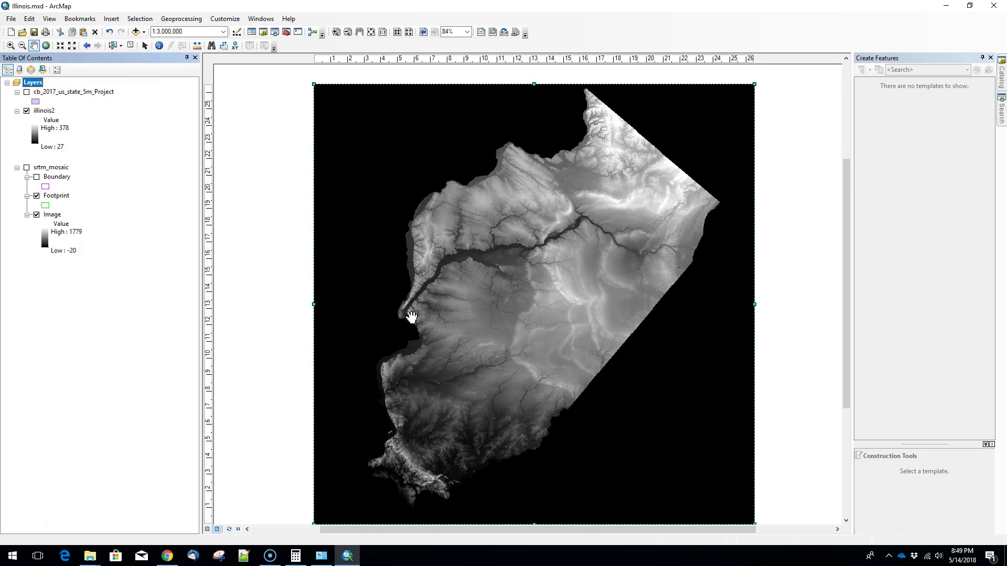
left_click_drag(545, 285, 541, 299)
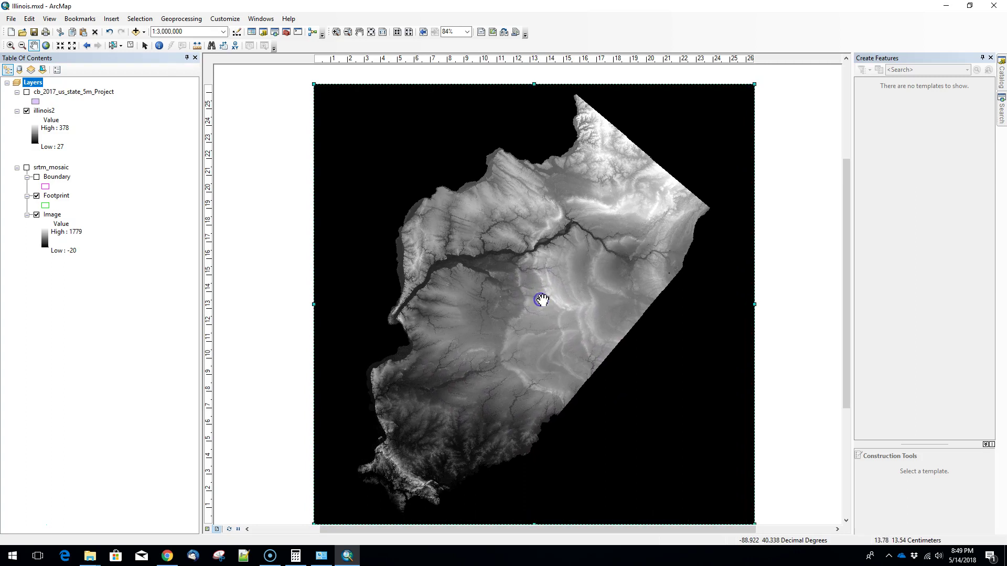
Export the map as a 100 dpi, 1044 × 1044 PNG in the Terrain Models folder
left_click(11, 18)
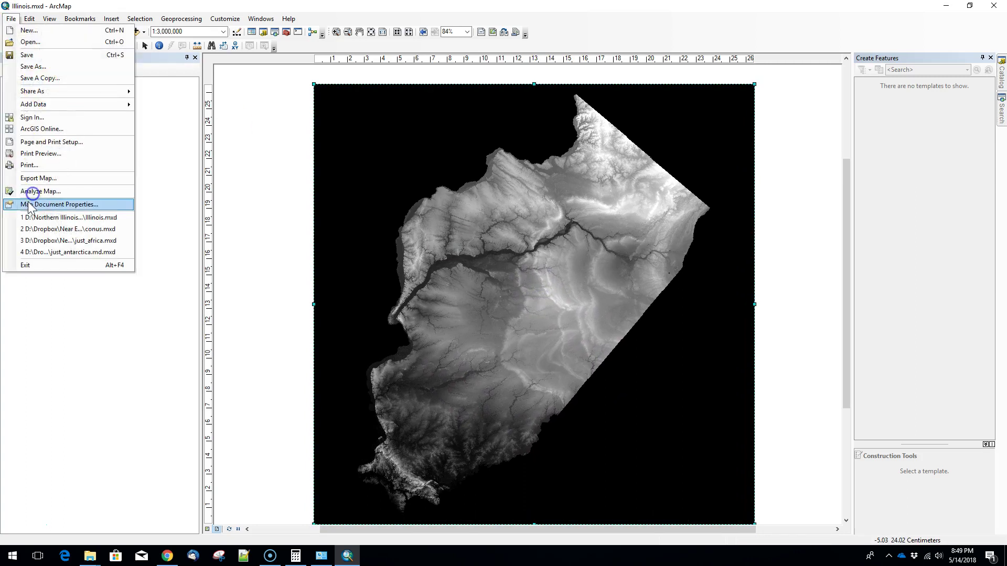
left_click(40, 176)
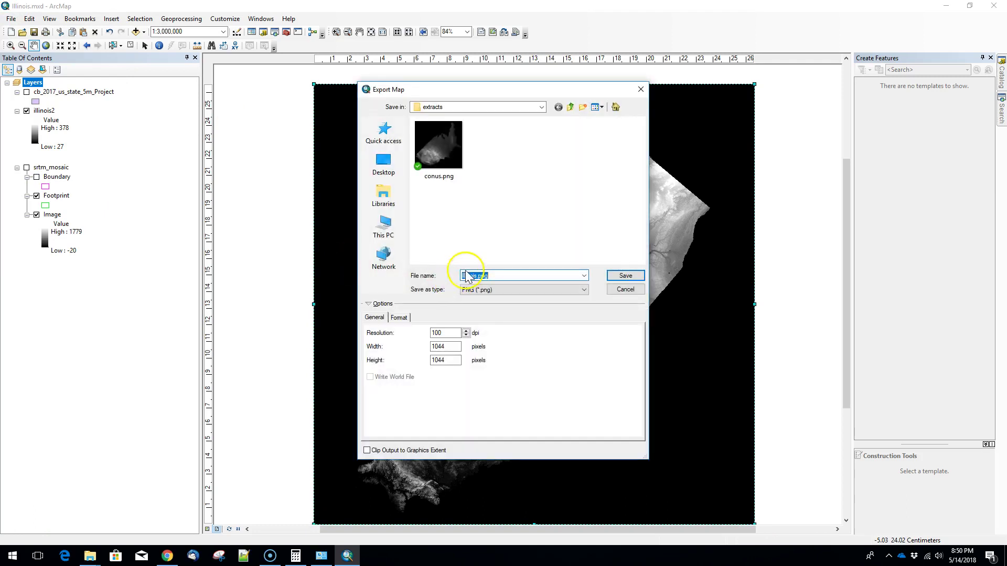
left_click(571, 108)
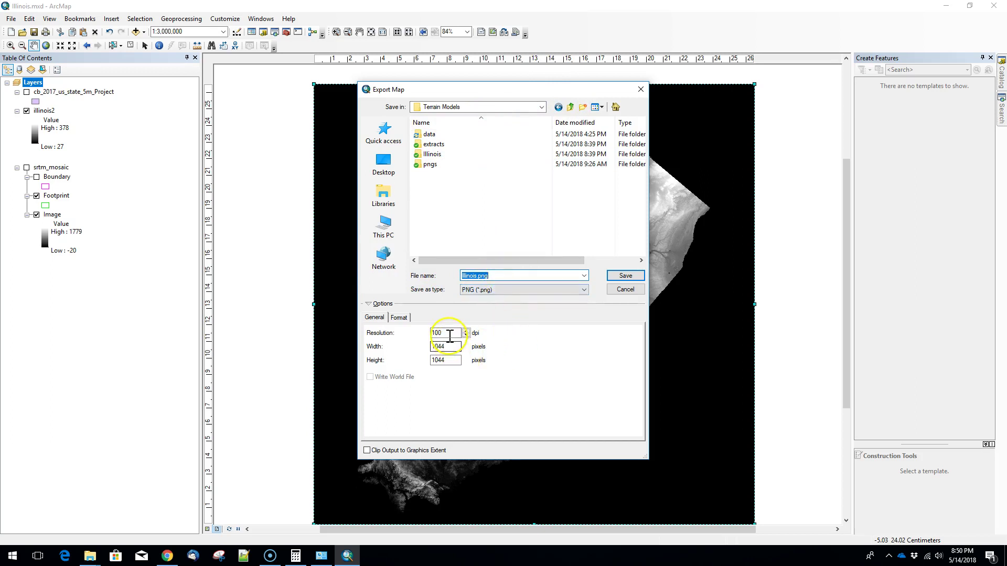
left_click(437, 363)
left_click(625, 275)
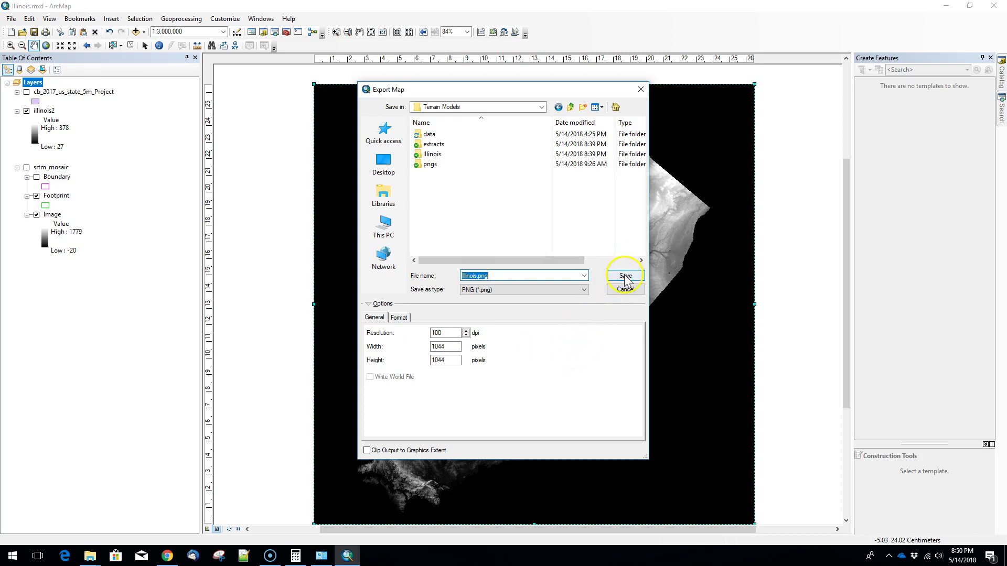
Launch Cura 21.08 from the Start menu, then return ArcMap to the front
left_click(12, 556)
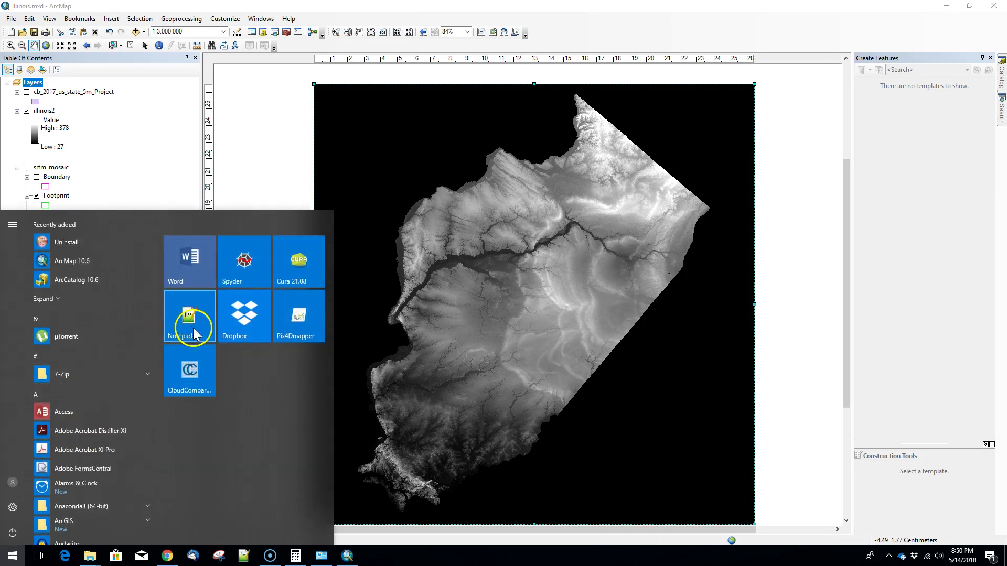
left_click(393, 451)
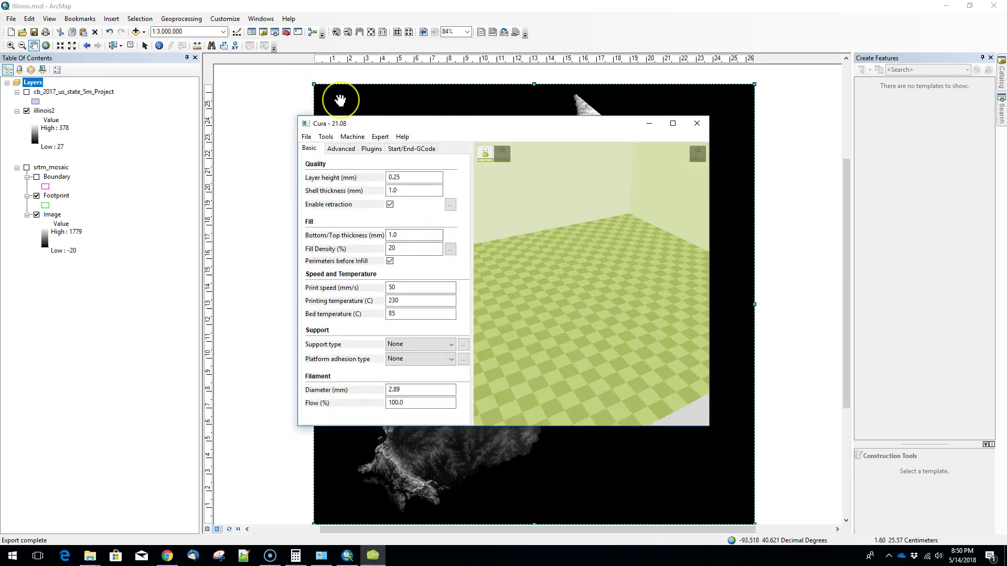
left_click(144, 46)
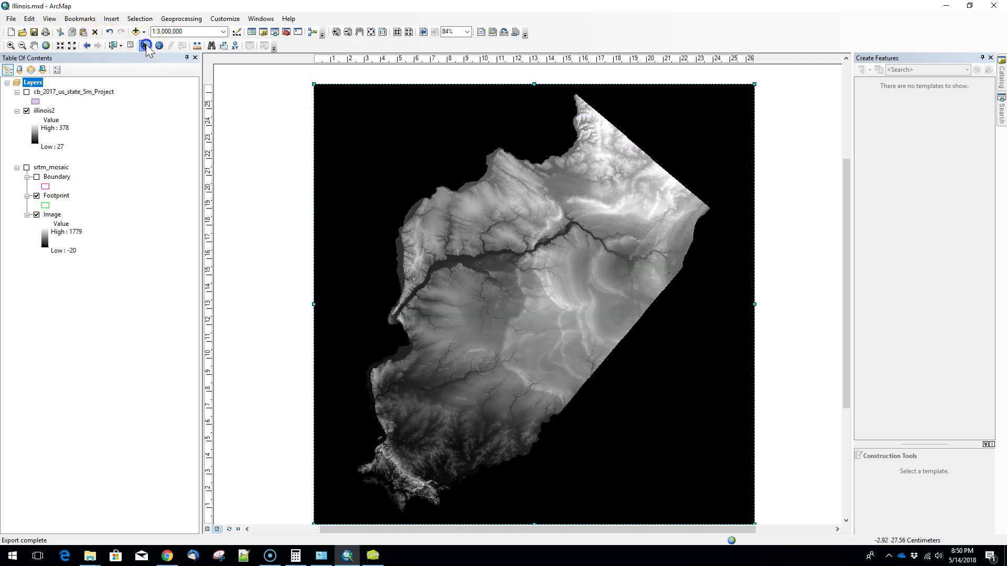
right_click(359, 107)
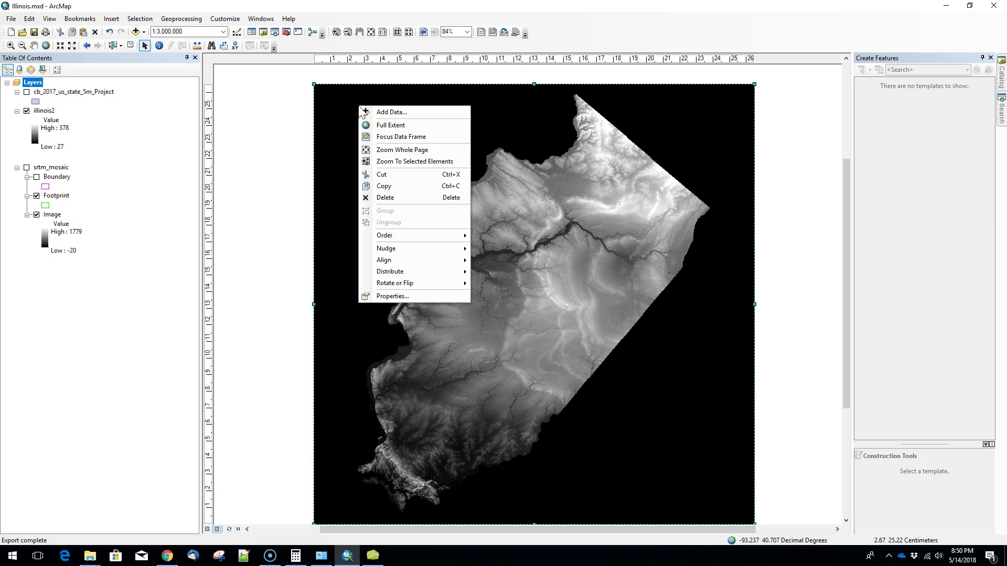
left_click(385, 296)
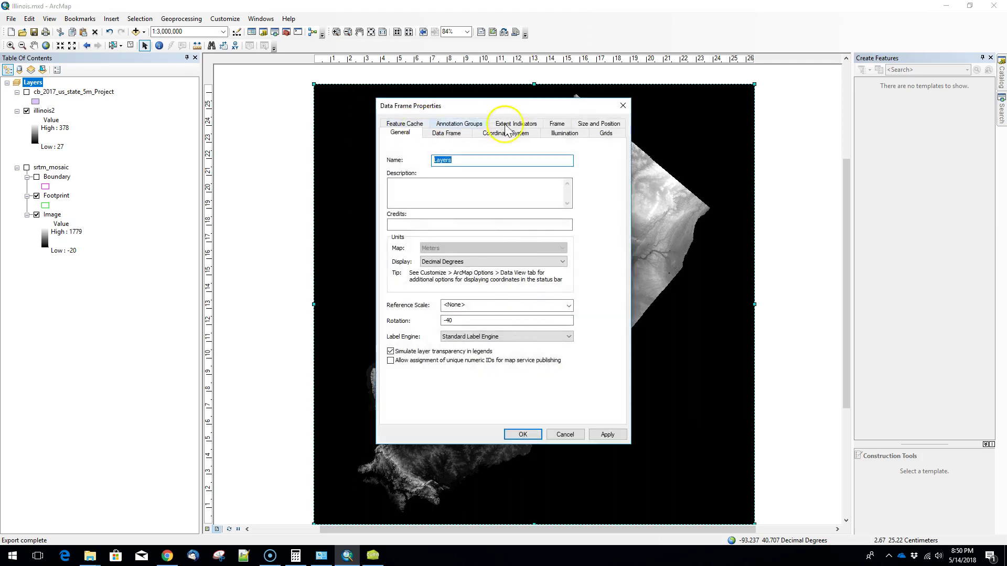
left_click(555, 126)
left_click(421, 217)
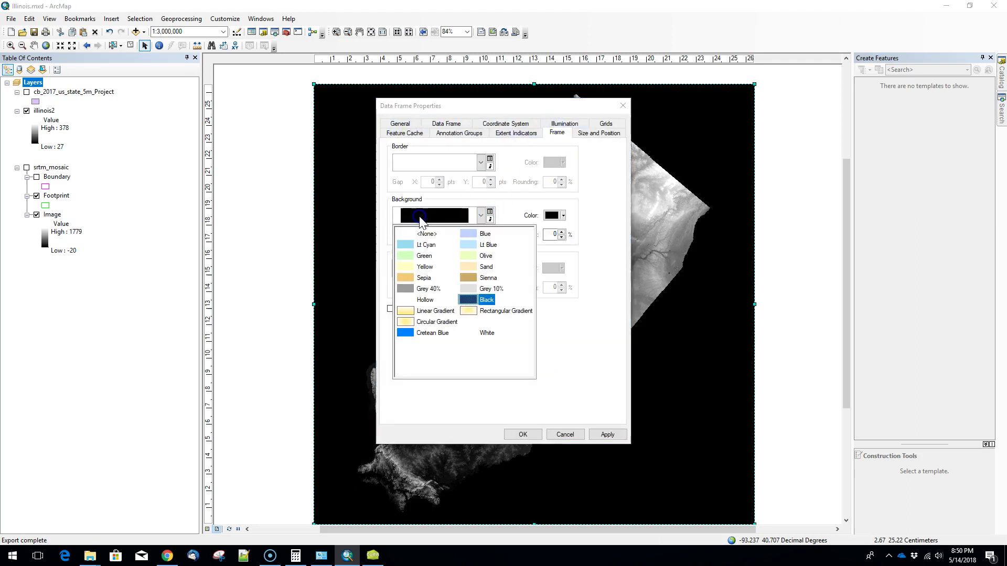
left_click(599, 435)
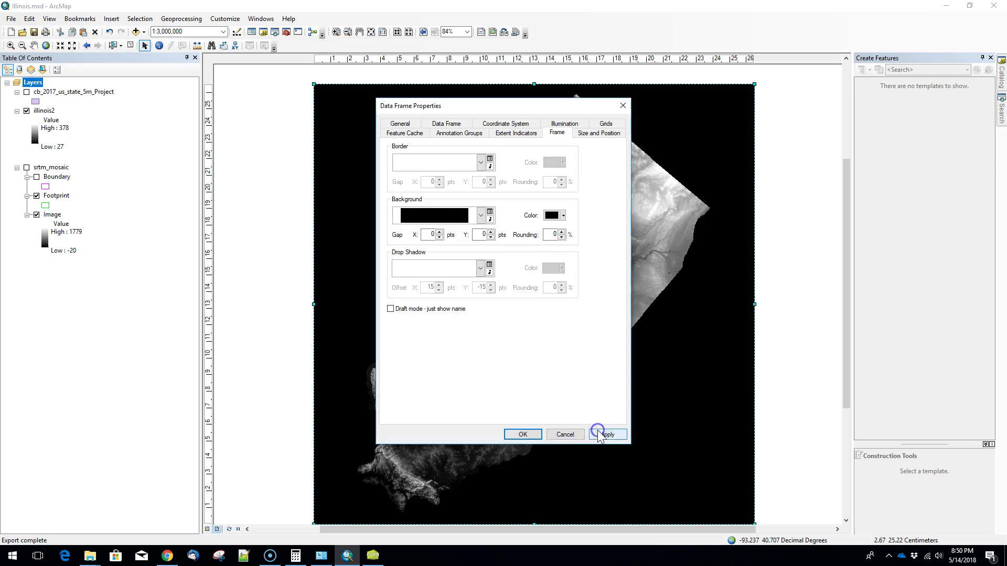
left_click(561, 435)
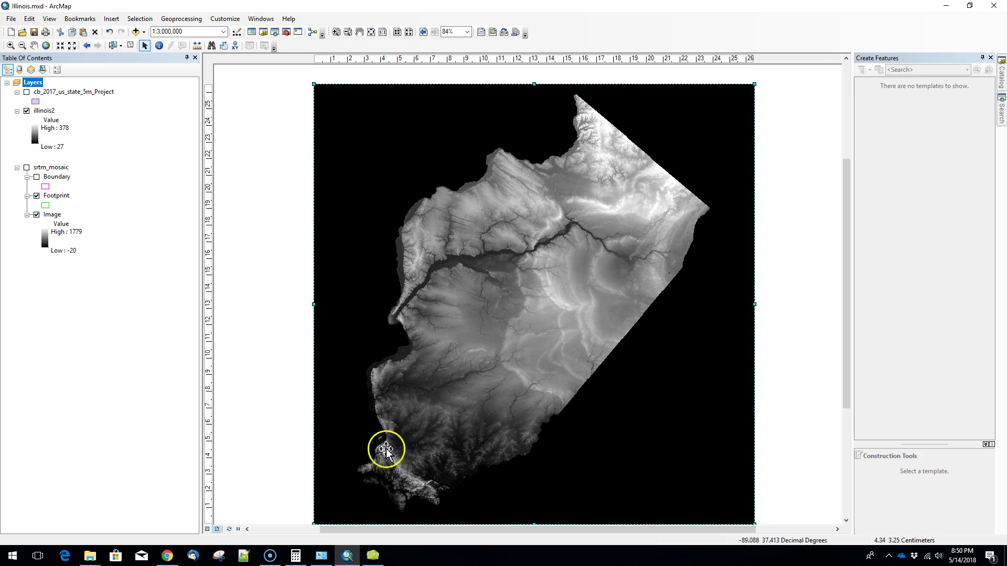
Drag Illinois.png from the Terrain Models folder into Cura
left_click(371, 556)
mouse_move(89, 556)
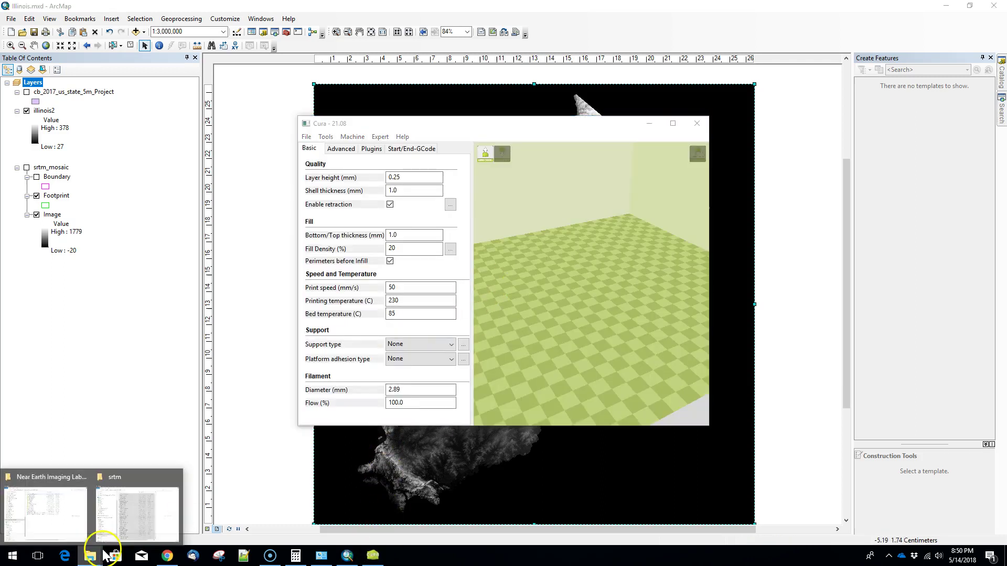
left_click(68, 500)
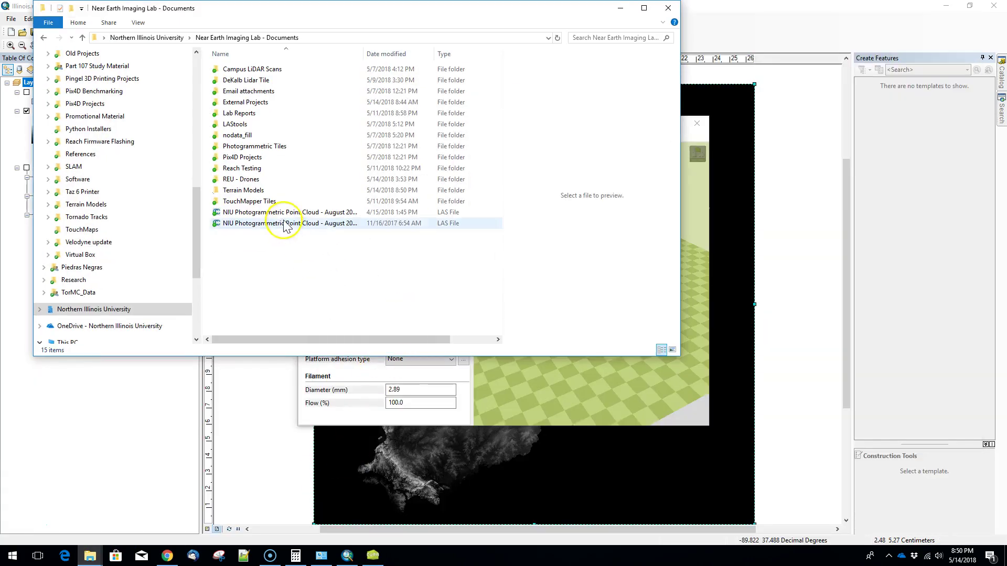
left_click(244, 190)
double_click(243, 191)
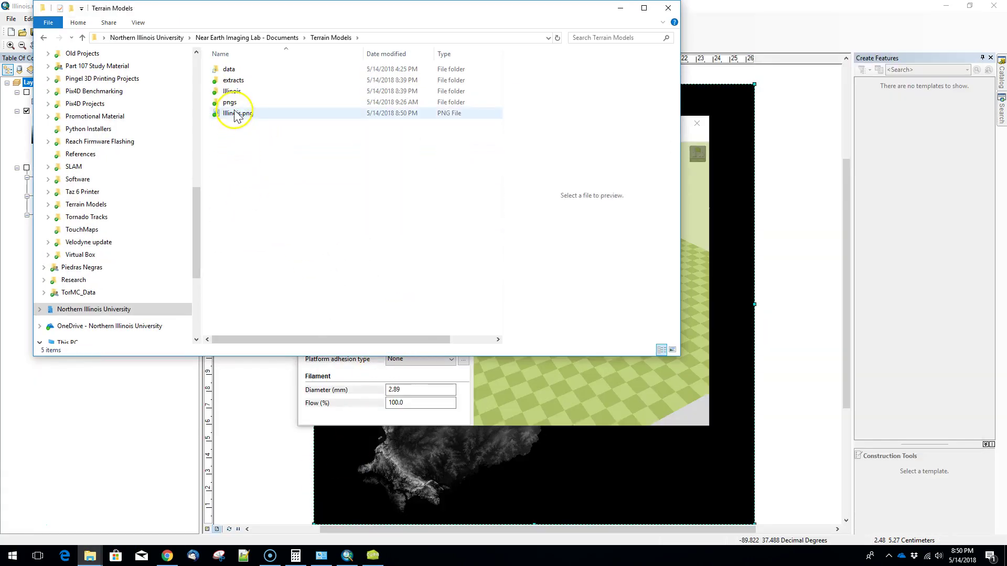
left_click_drag(236, 113, 558, 368)
type("15")
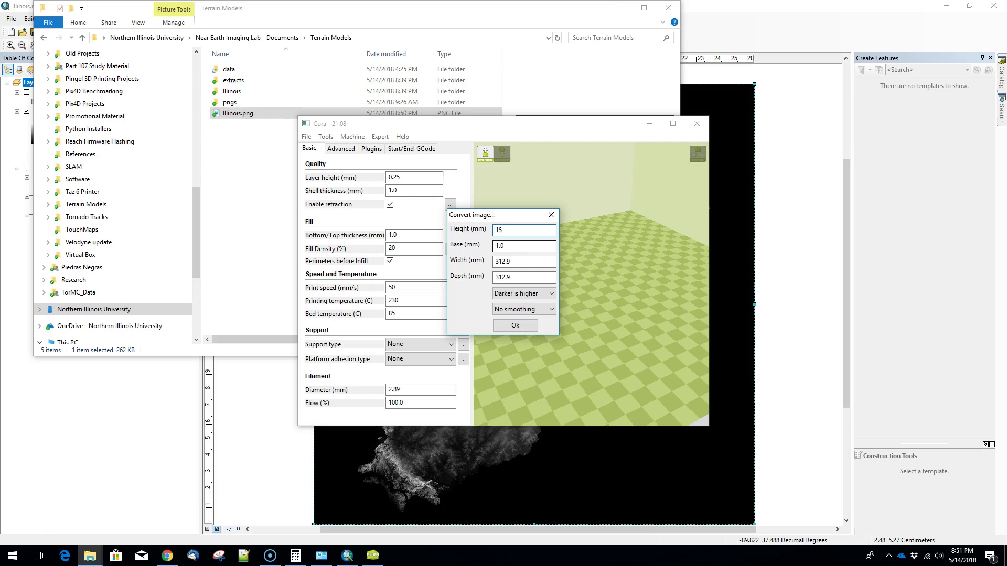
Convert the image with height 15, base 0, 265 mm width/depth, lighter is higher
key("Tab")
type("265")
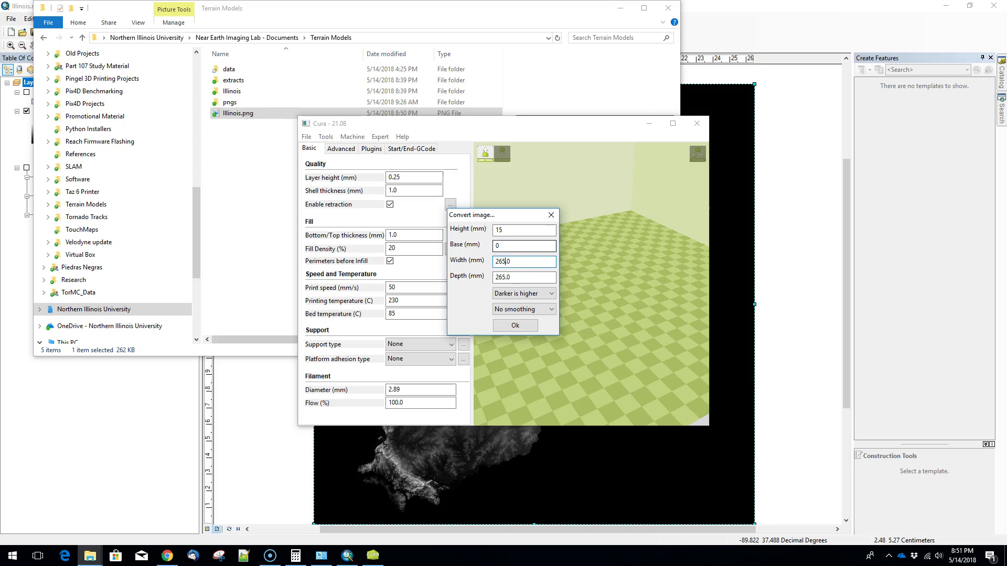
left_click(544, 295)
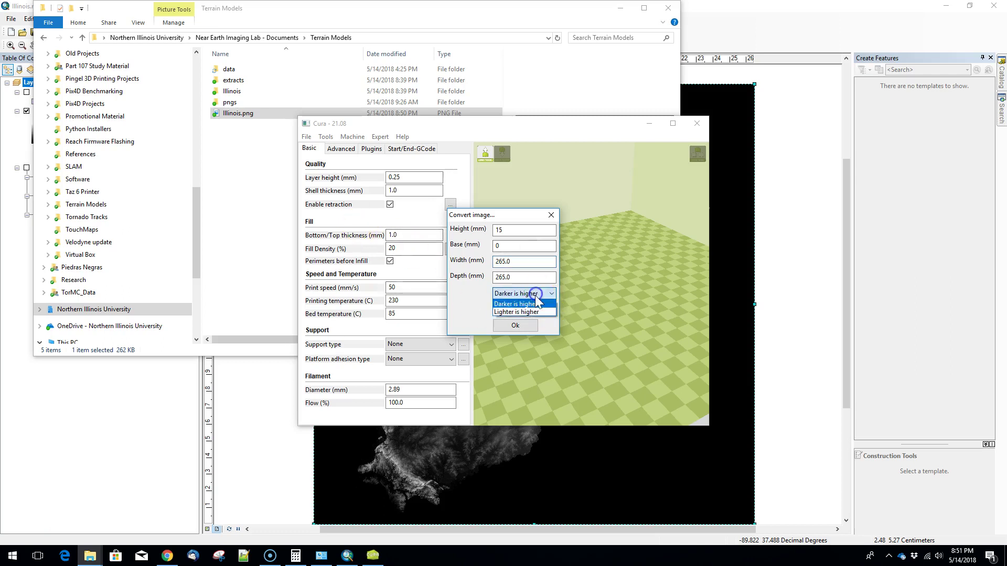
left_click(527, 313)
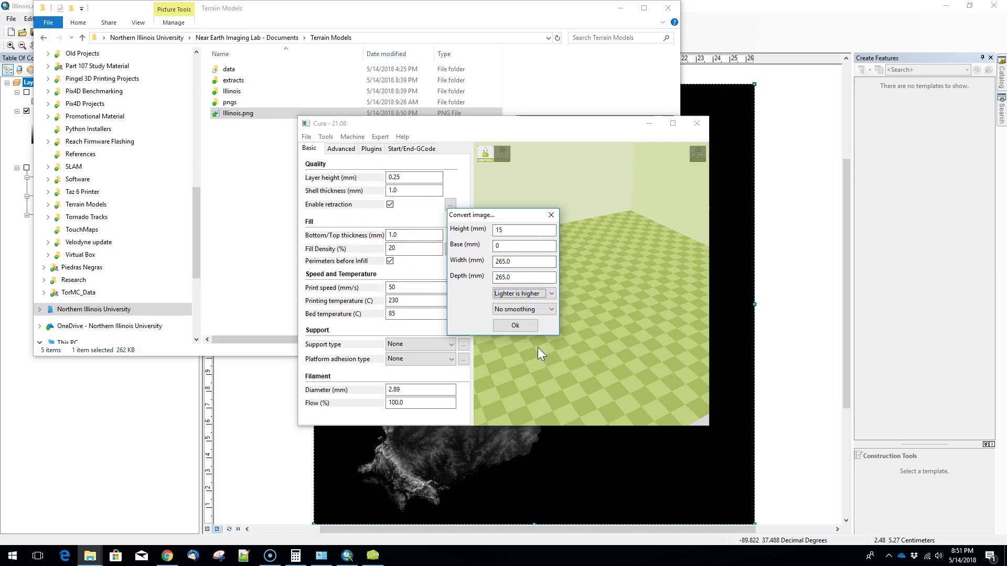
left_click(532, 326)
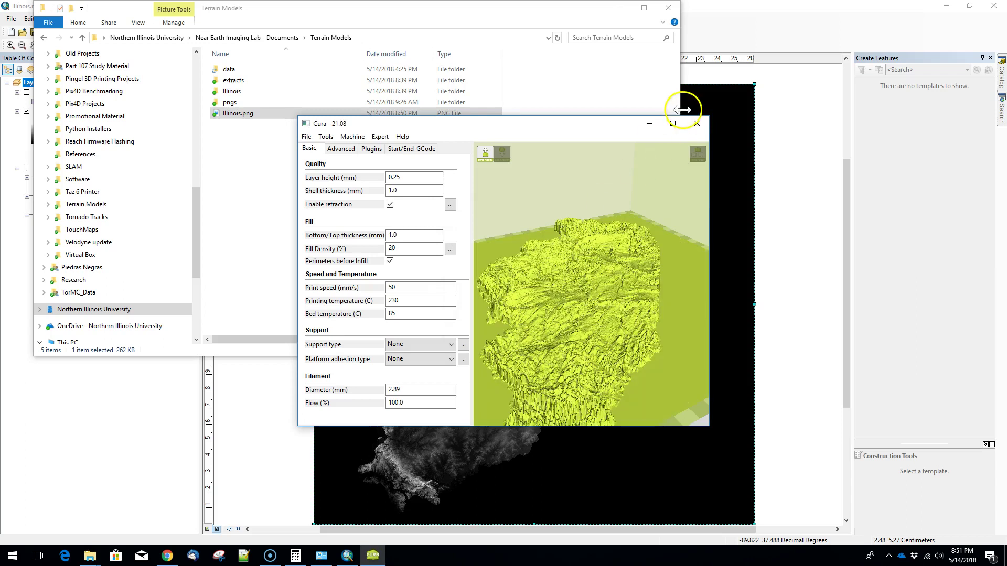
Maximize Cura and orbit the view around the Illinois terrain model
left_click(673, 123)
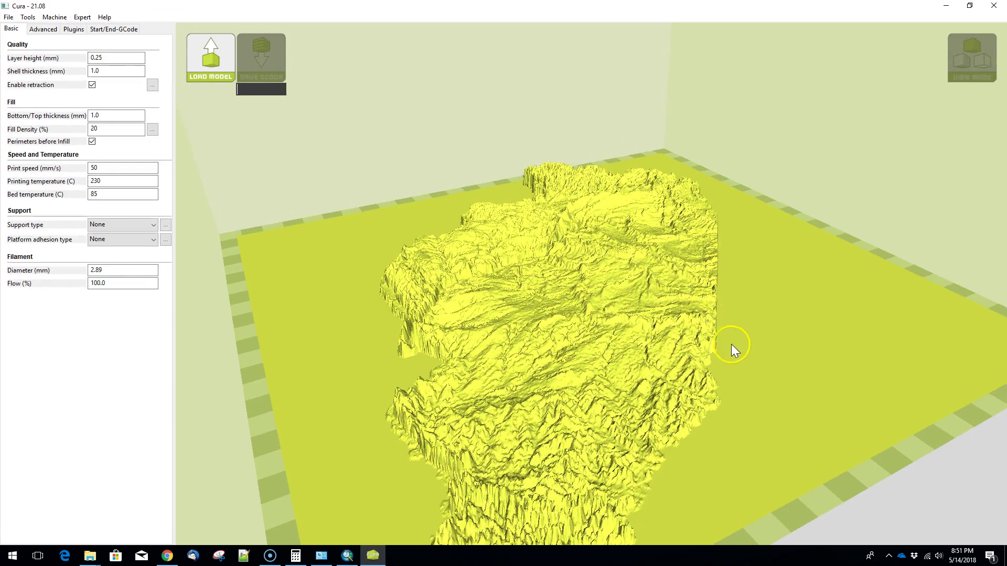
scroll(731, 344, "down", 5)
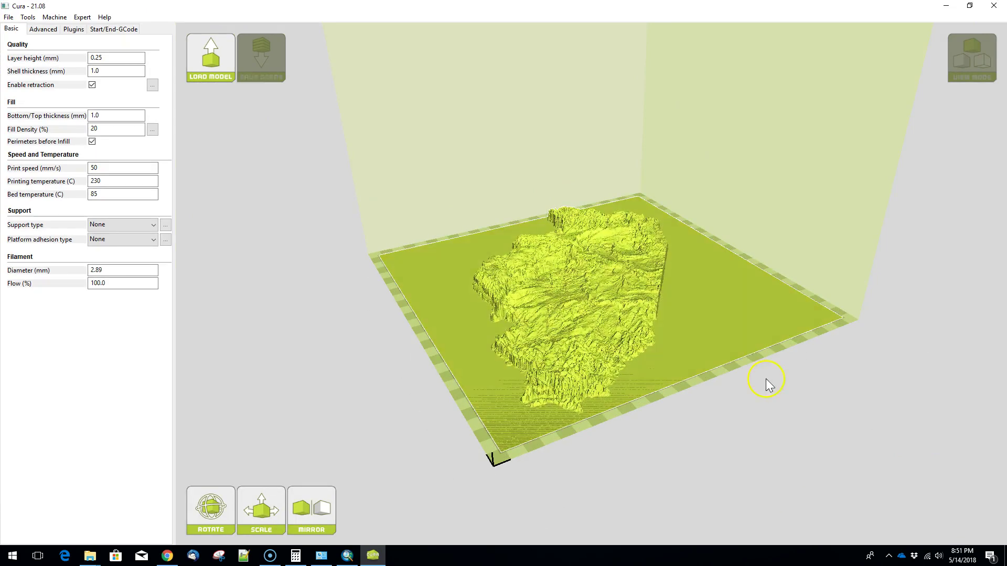
mouse_move(767, 383)
left_mouse_down()
mouse_move(792, 401)
mouse_move(736, 389)
mouse_move(746, 404)
mouse_move(791, 406)
left_mouse_up()
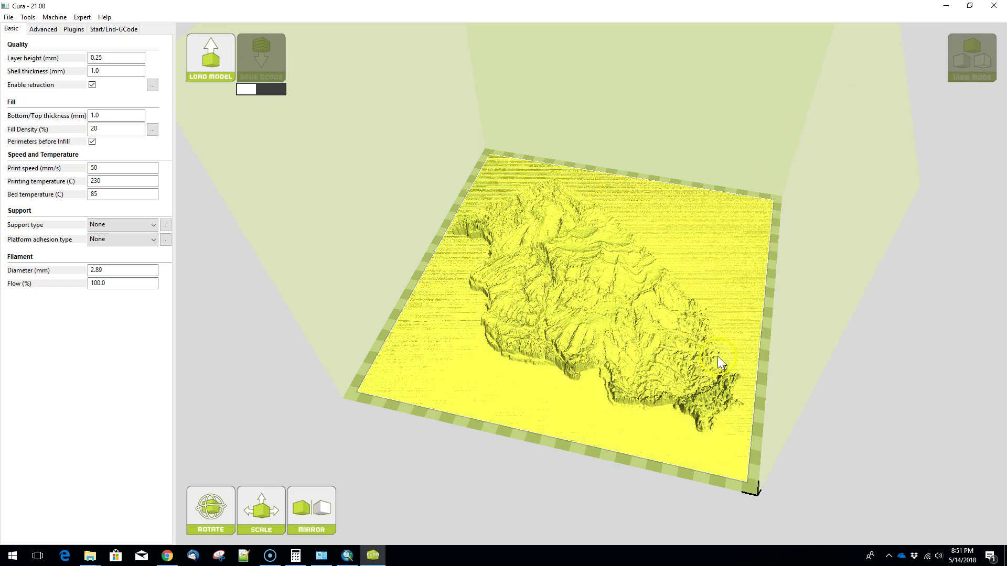
Minimize Cura and bring the ArcMap elevation layout to the front
left_click(946, 8)
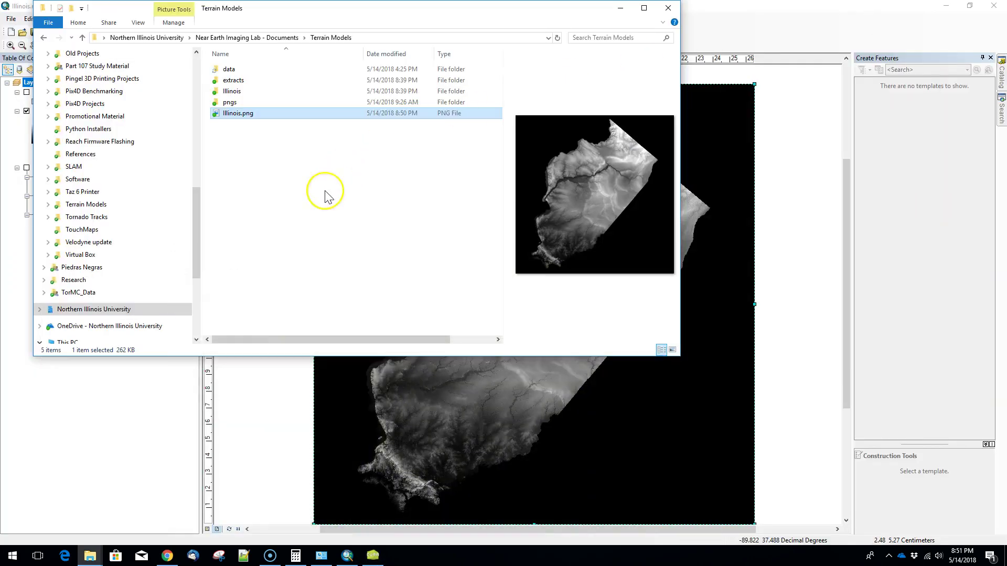
left_click(271, 417)
Apply a Minimum-Maximum stretch to the illinois2 layer's symbology
left_click(44, 110)
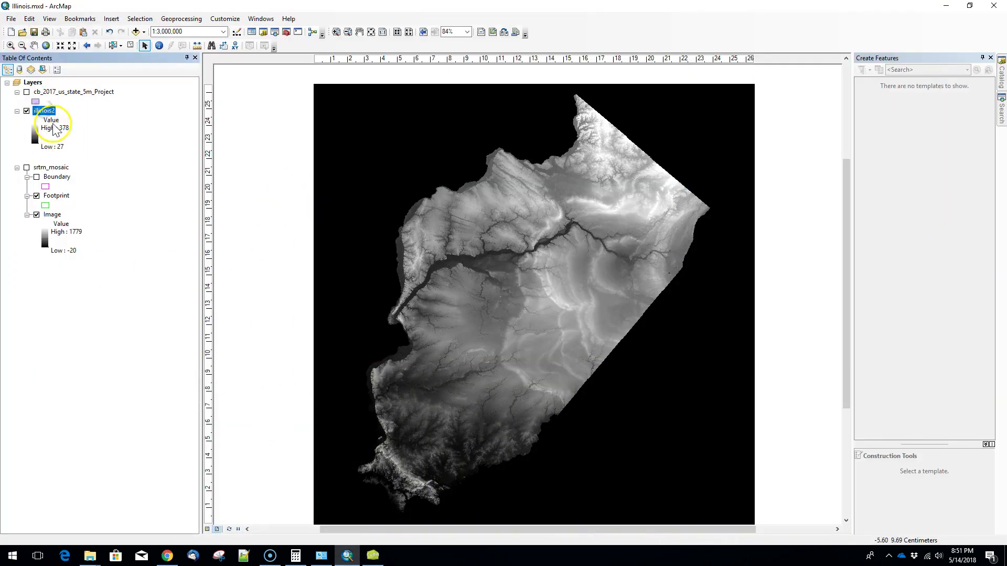
right_click(44, 112)
left_click(78, 265)
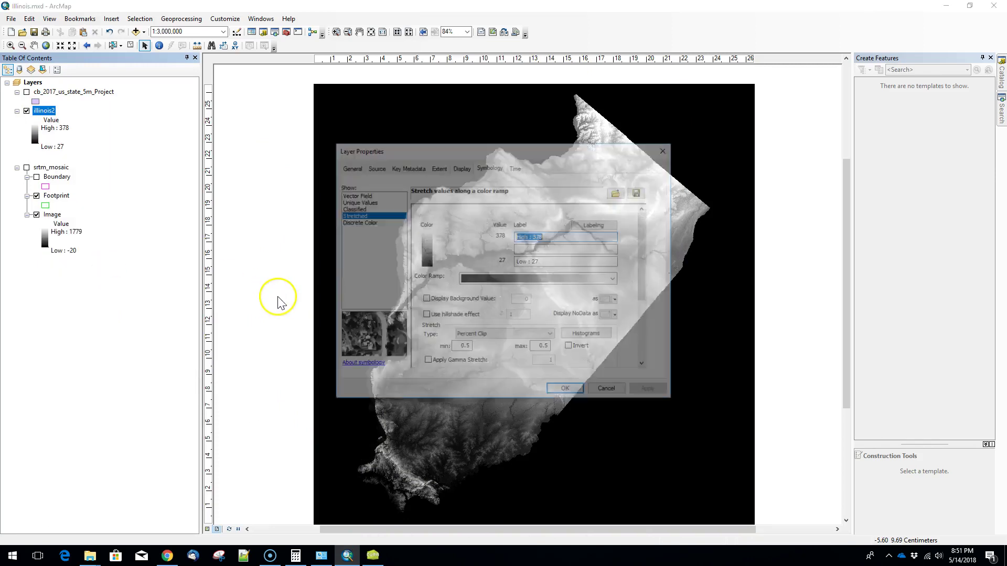
left_click(498, 335)
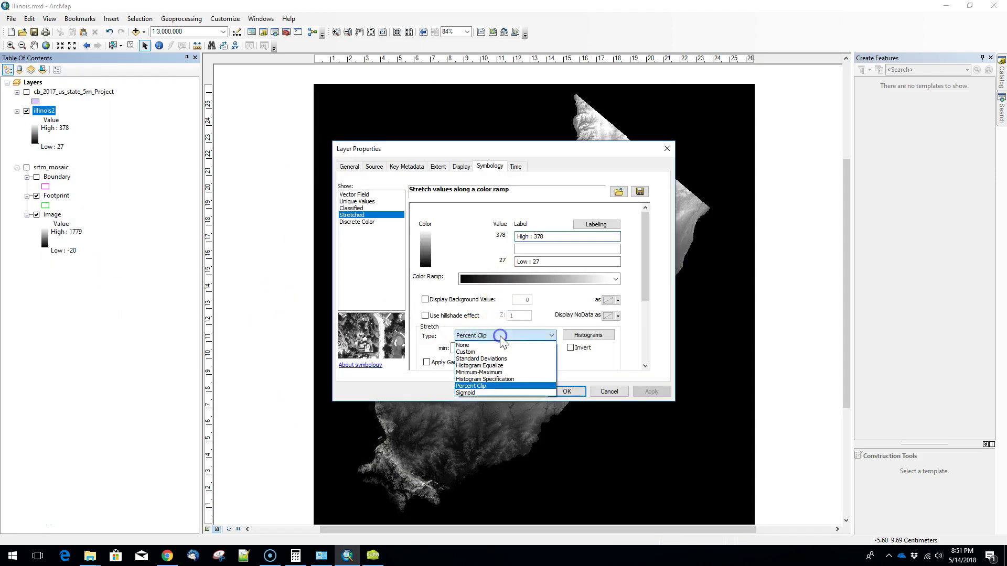
left_click(497, 374)
left_click(654, 392)
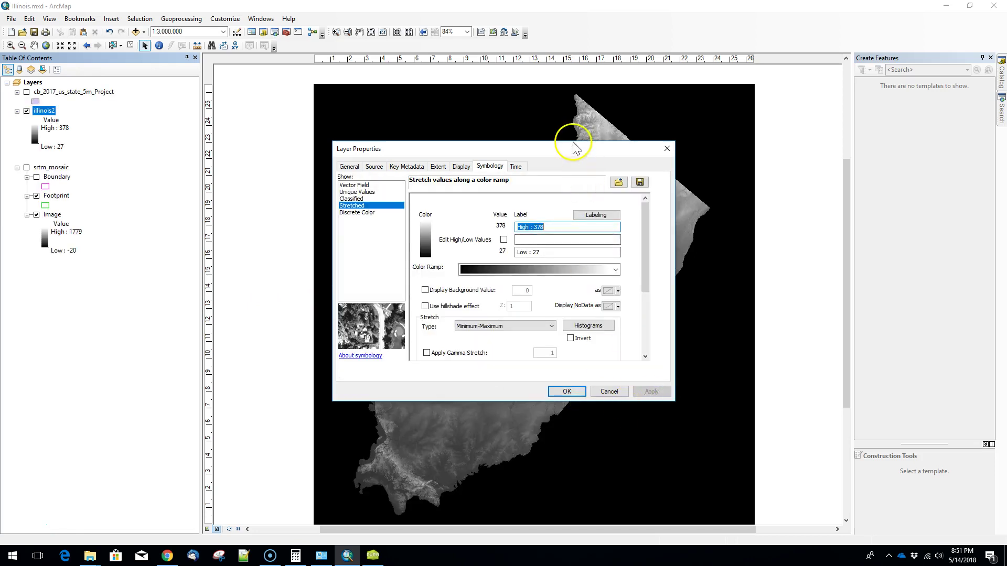
Enable editing of high/low values and set the low value to -50
left_click_drag(556, 148, 270, 134)
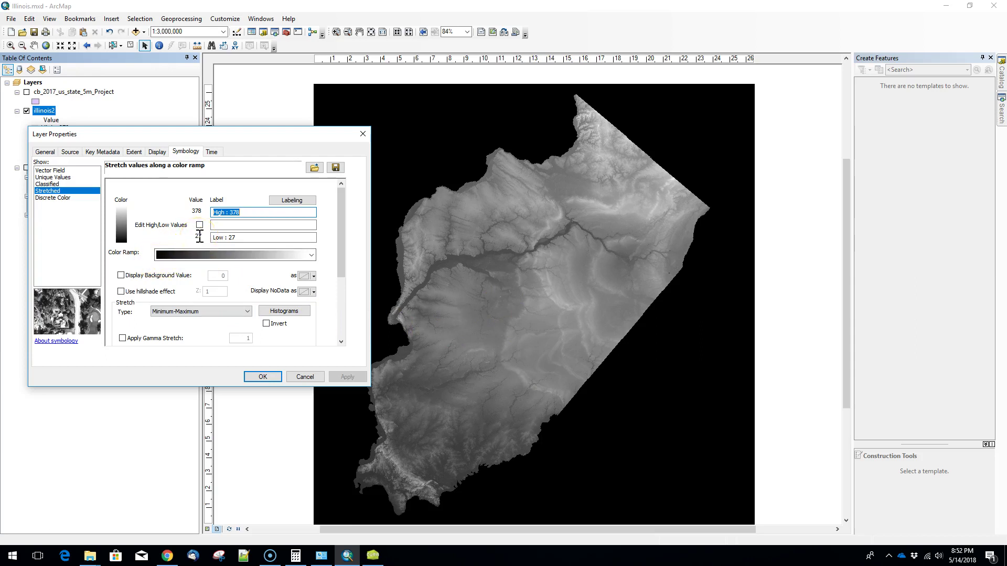
left_click(200, 225)
double_click(195, 237)
type("-50")
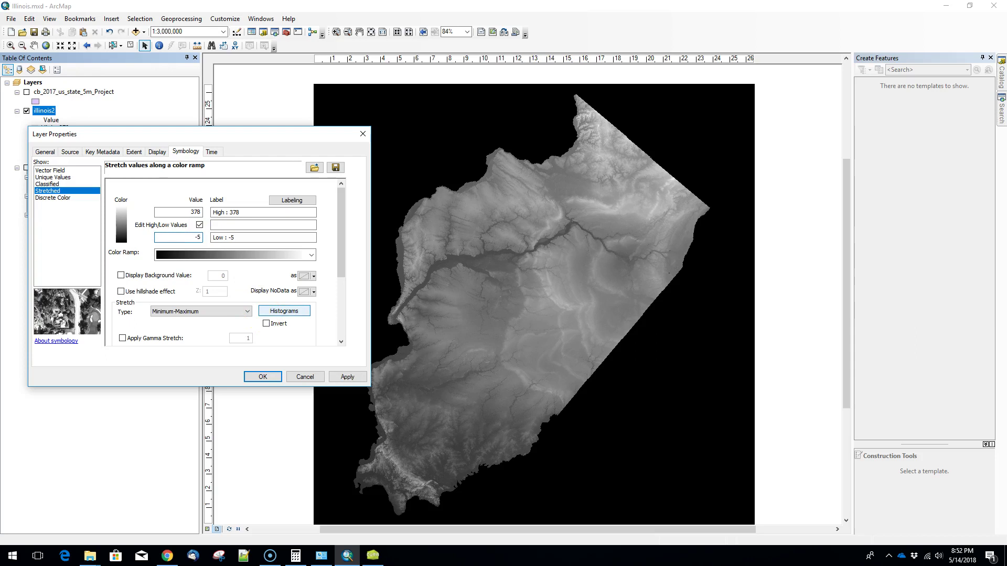
left_click(353, 376)
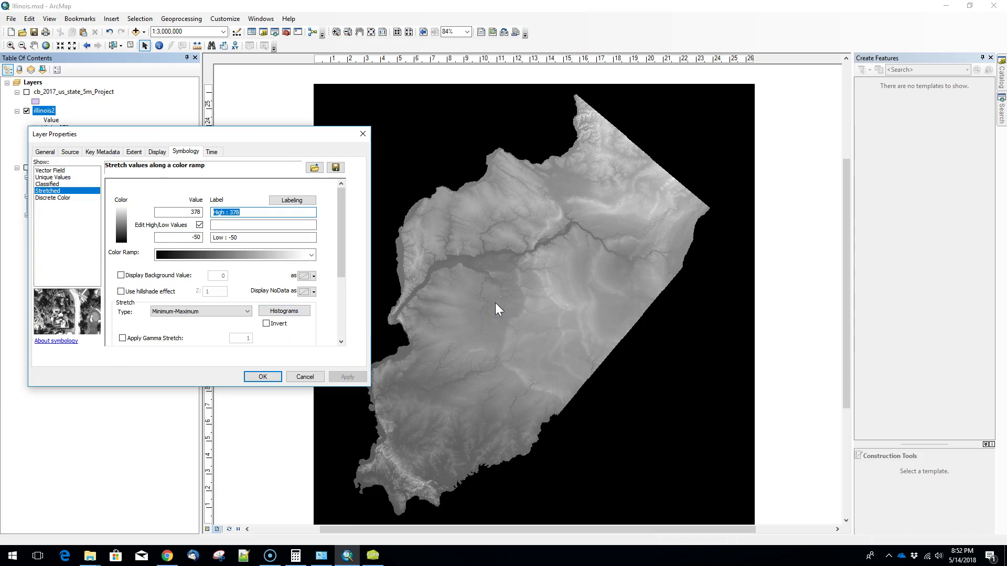
Set illinois2 display resampling to Bilinear Interpolation and close Layer Properties
left_click(133, 152)
left_click(152, 154)
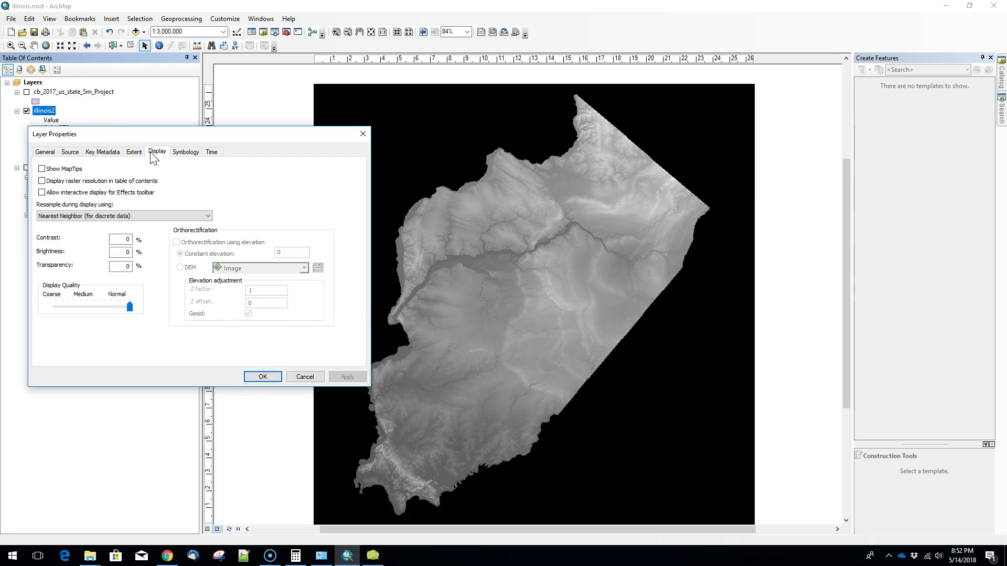
left_click(100, 216)
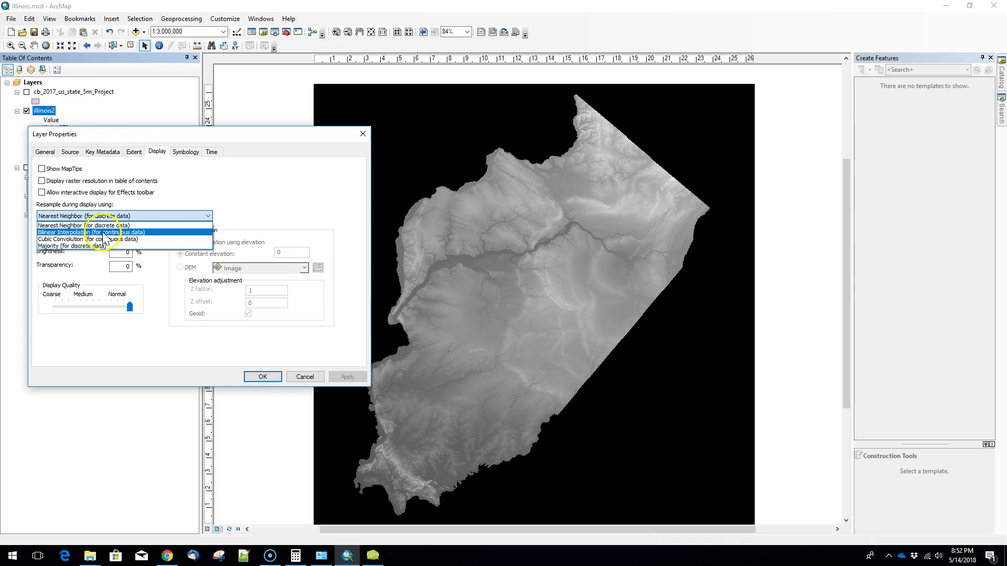
left_click(104, 234)
left_click(349, 377)
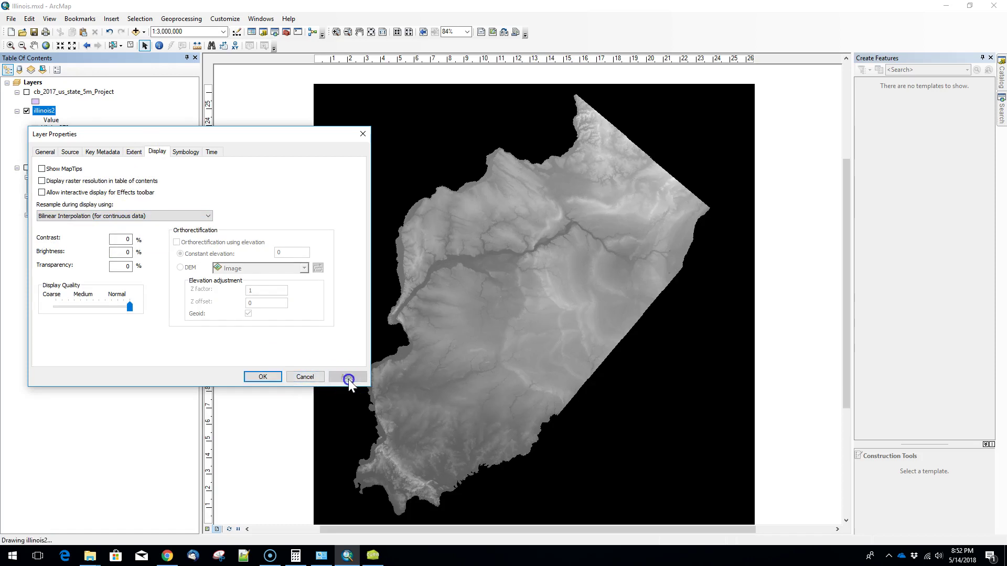
left_click(269, 378)
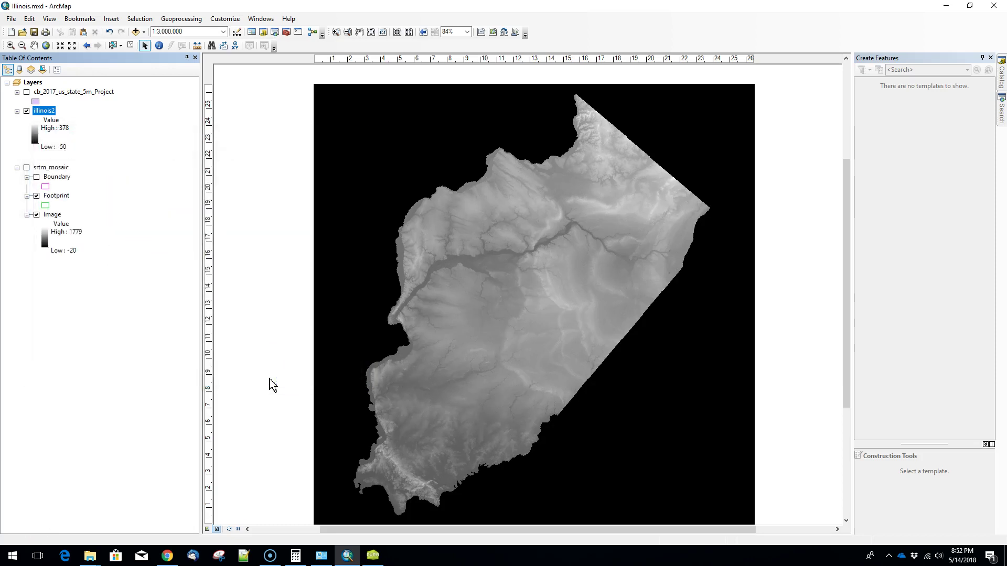
After a cancelled export, change the illinois2 low stretch value to -500
left_click(11, 18)
left_click(32, 179)
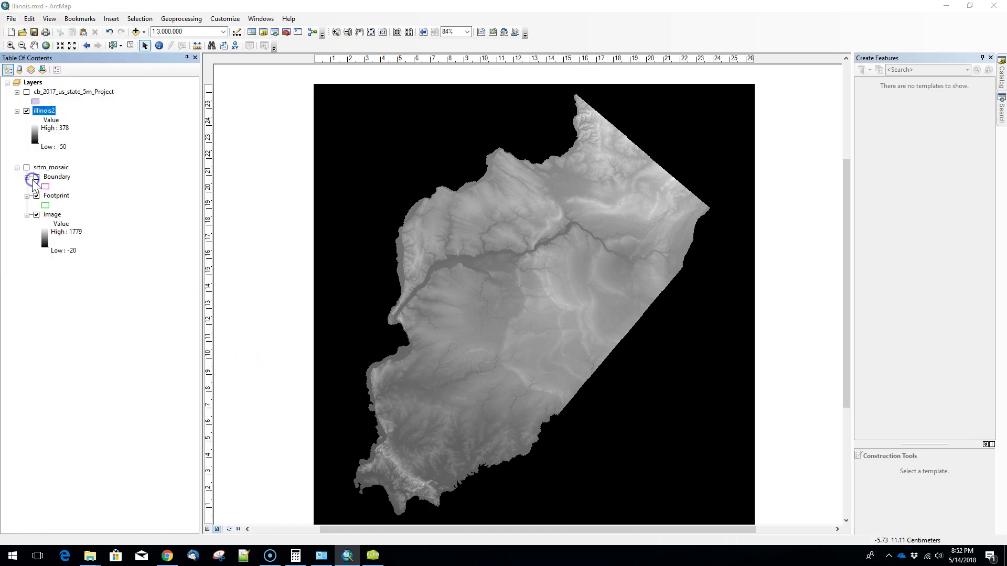
left_click(634, 290)
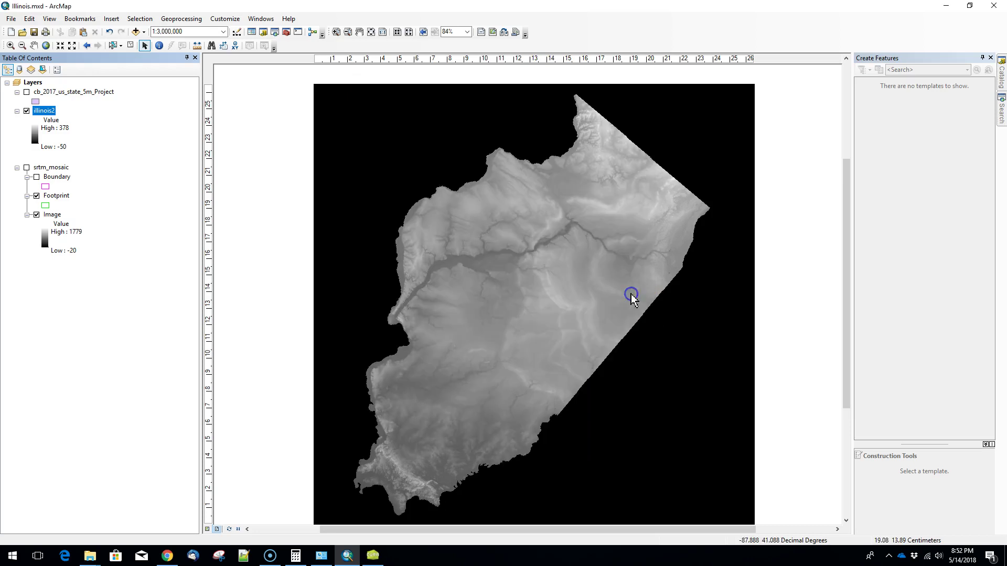
right_click(45, 111)
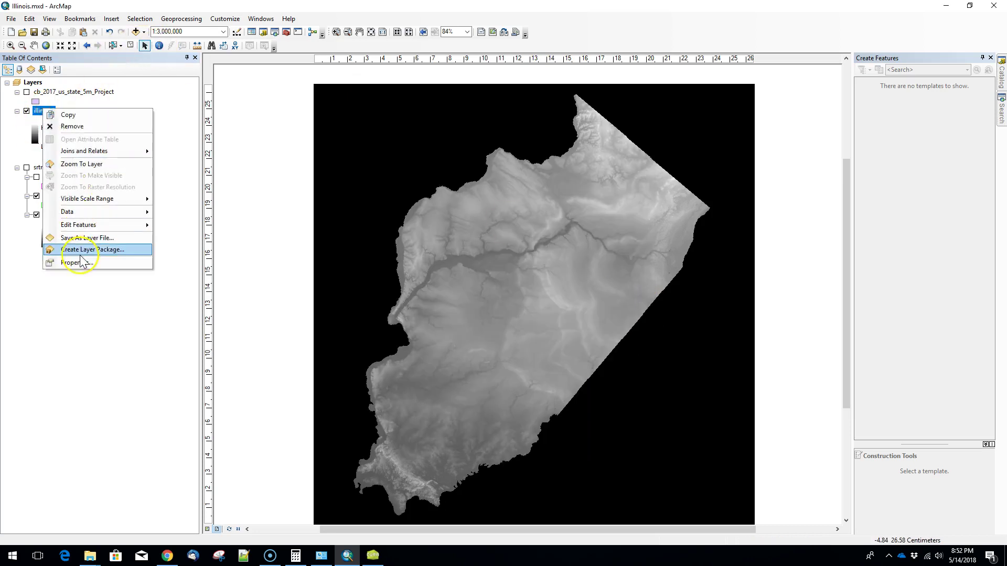
left_click(76, 263)
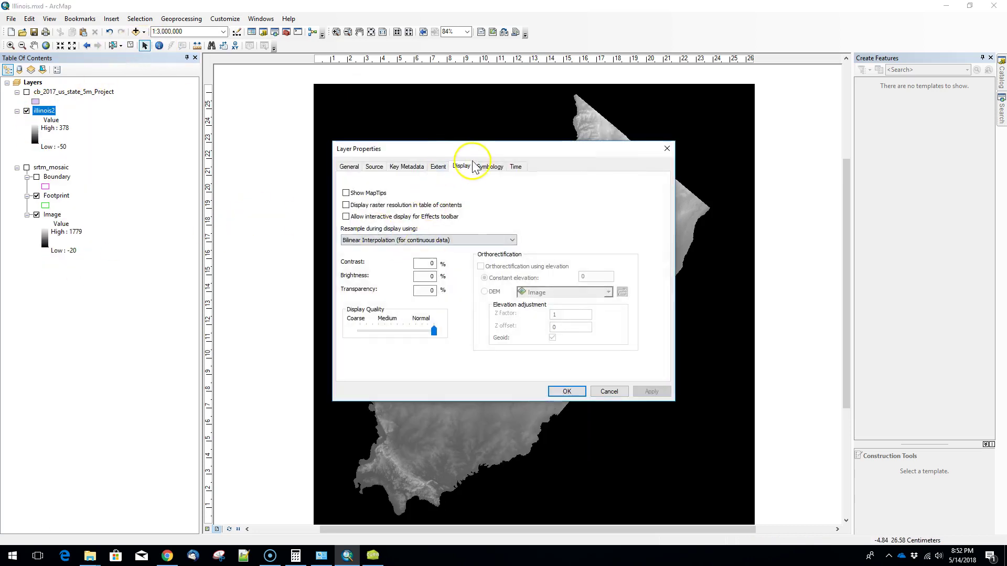
left_click(489, 166)
type("-500")
double_click(491, 252)
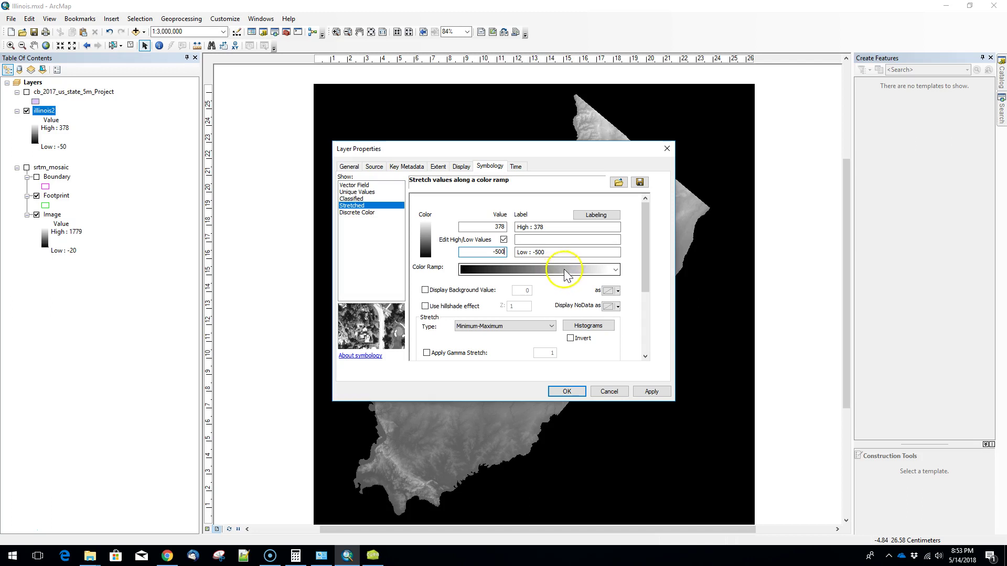
left_click(651, 391)
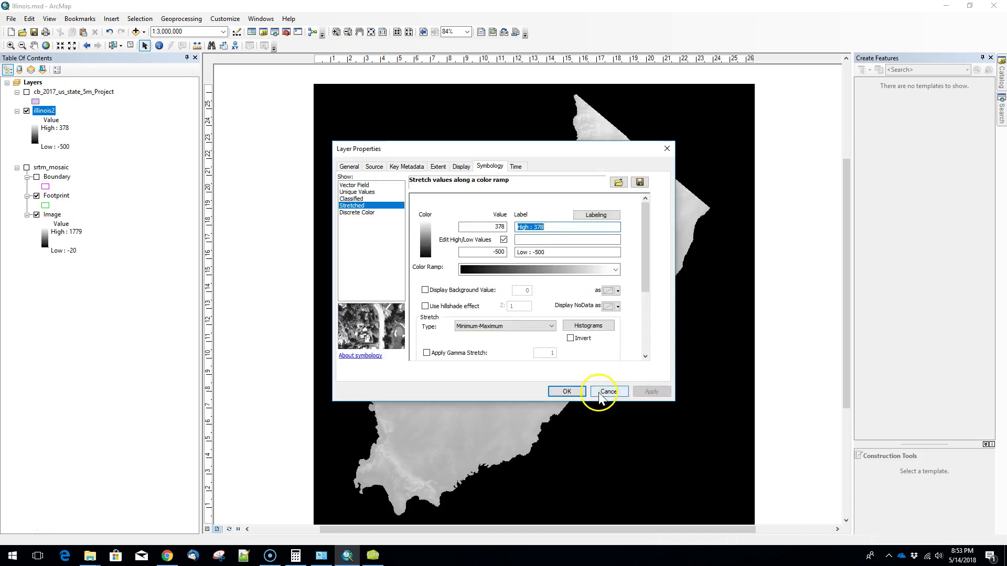
left_click(568, 391)
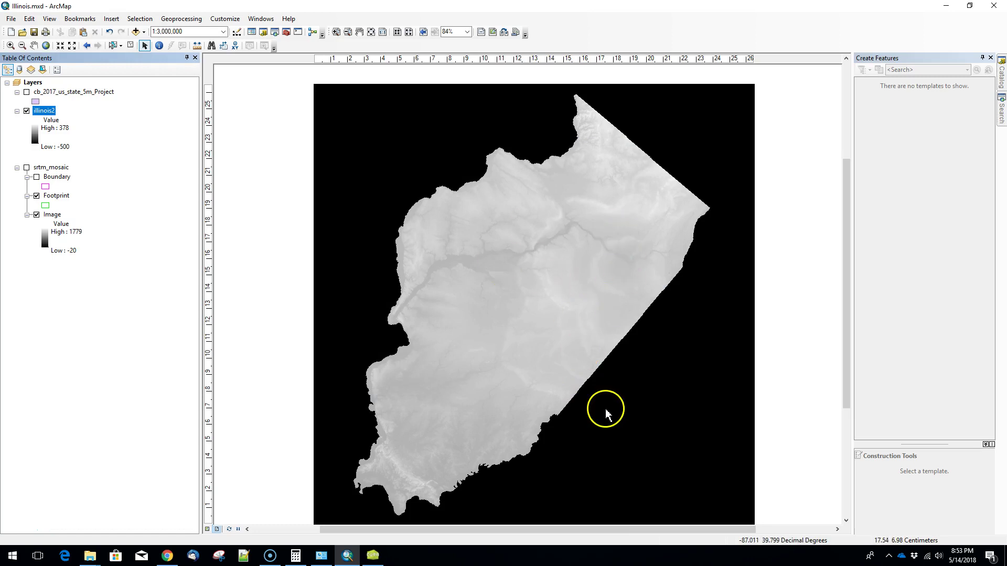
Re-export the map as an image, replacing the existing Illinois.png
left_click(11, 19)
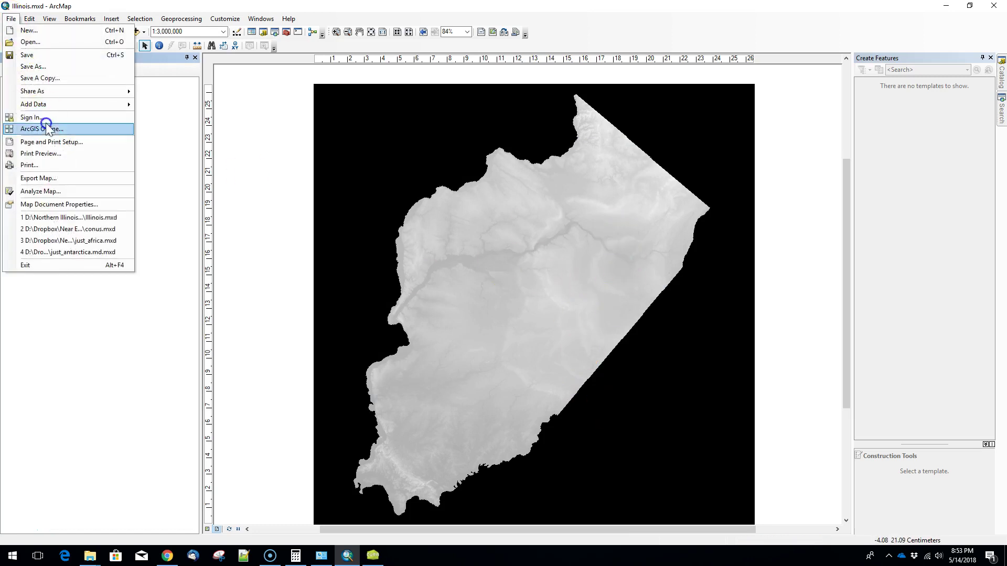
left_click(41, 179)
left_click(433, 173)
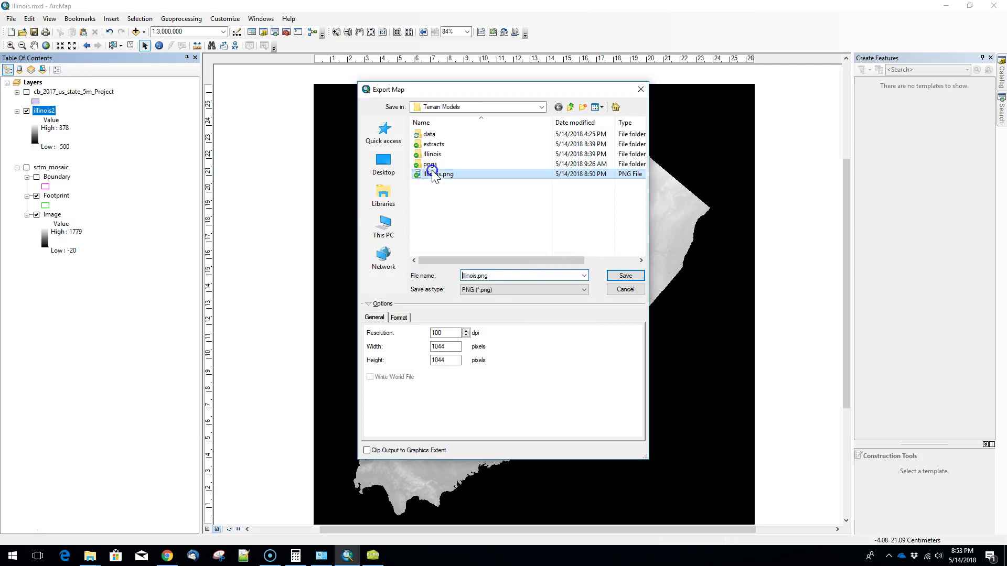
left_click(626, 276)
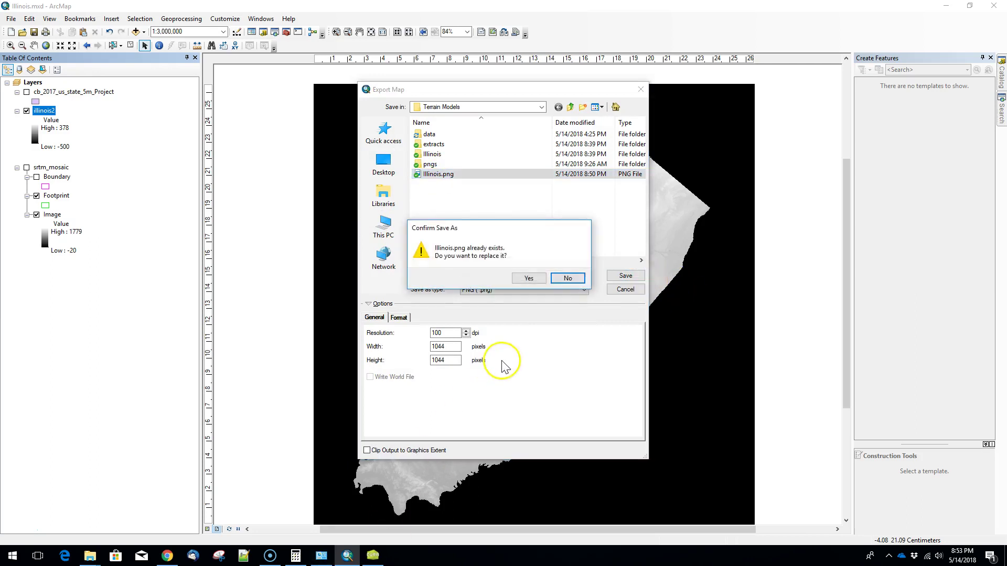
left_click(525, 277)
left_click(373, 556)
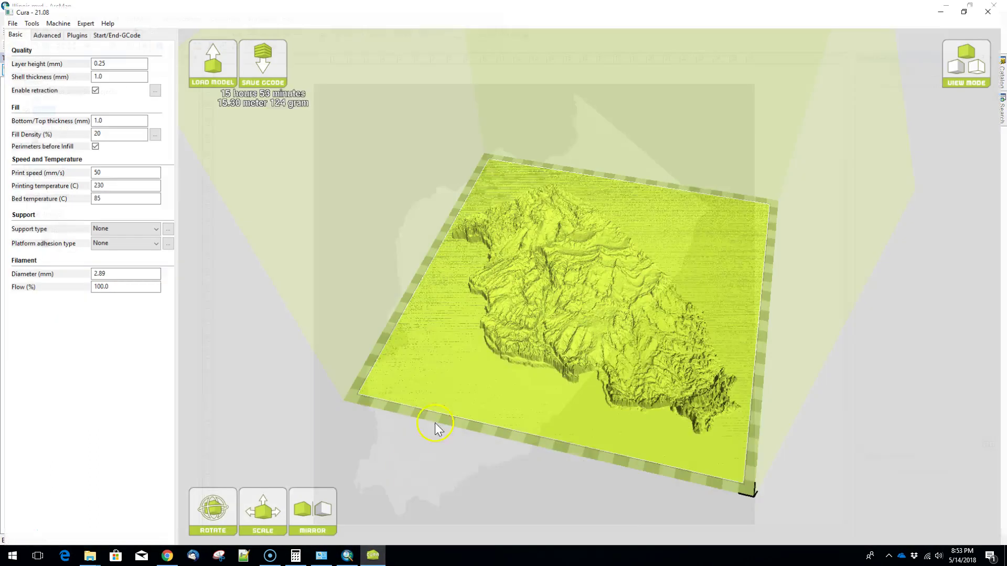
Delete the old terrain model and drop the new Illinois.png onto Cura's plate
key("Delete")
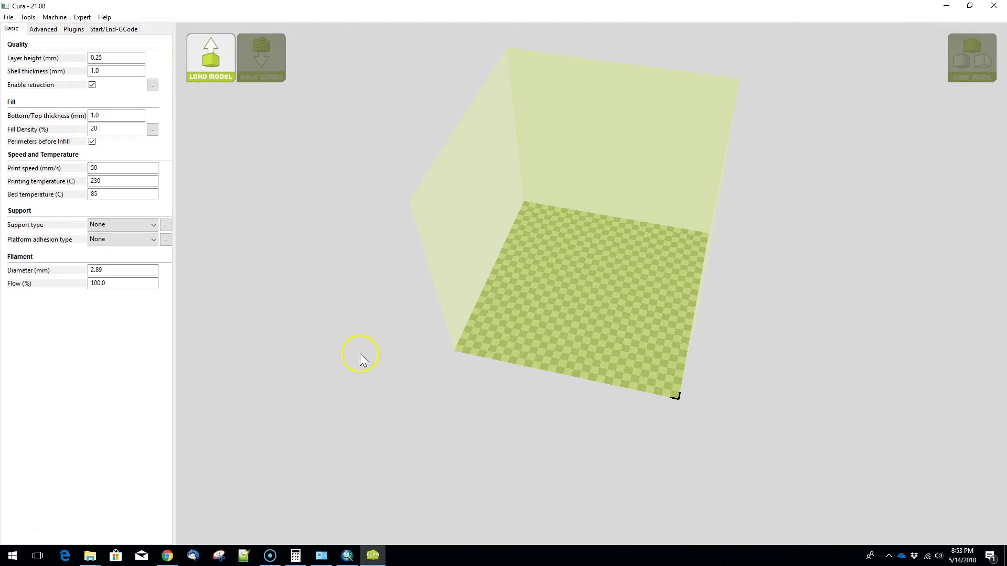
left_click(90, 556)
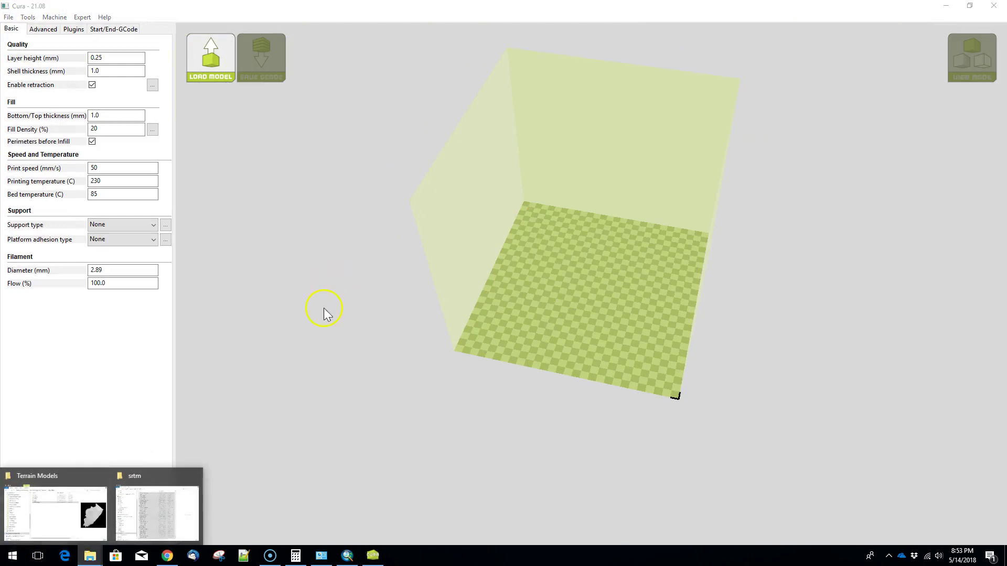
left_click(50, 532)
mouse_move(260, 113)
left_mouse_down()
mouse_move(686, 340)
mouse_move(652, 373)
left_mouse_up()
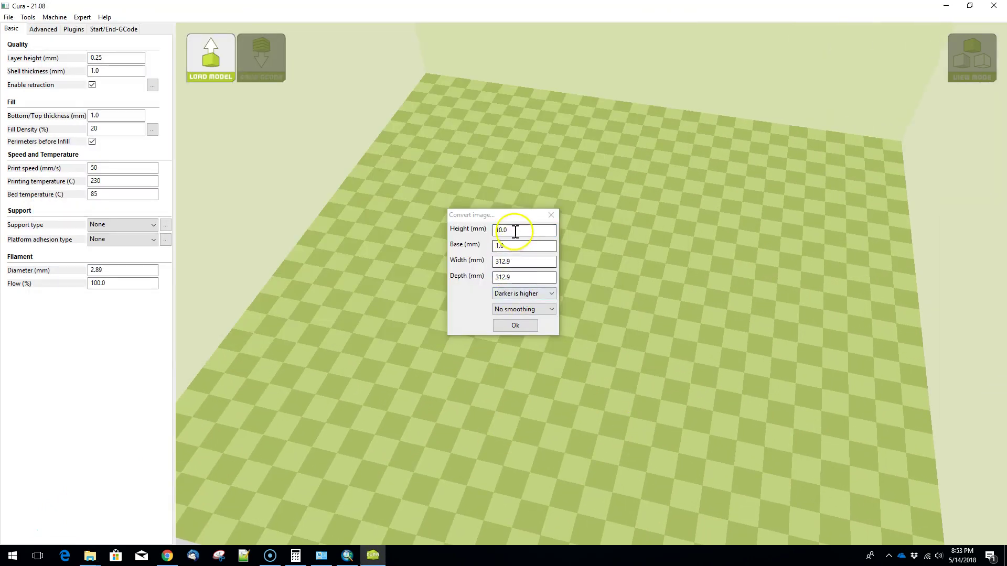
left_click_drag(515, 229, 446, 233)
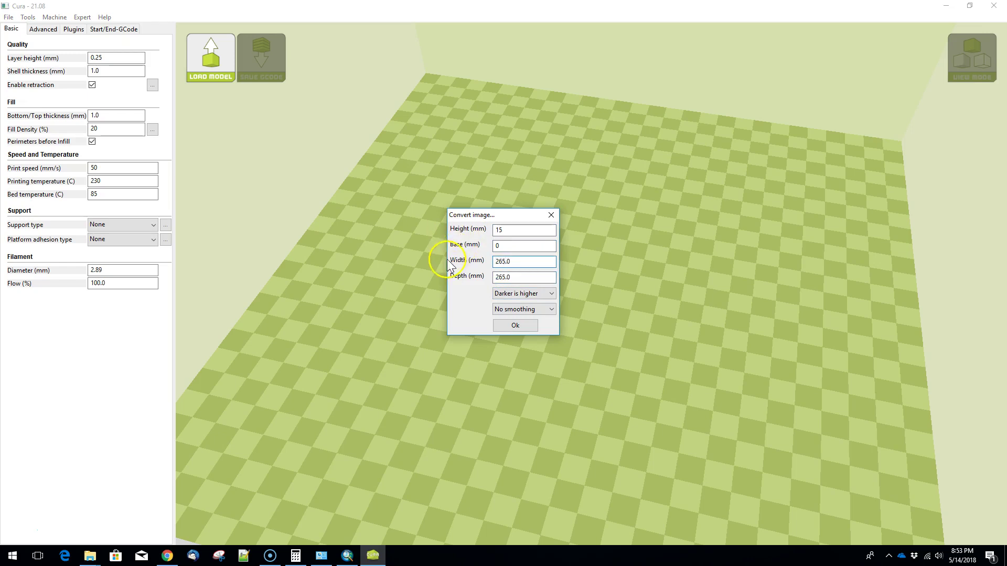
Confirm the terrain conversion settings and orbit the view onto the new model
left_click(523, 293)
left_click(522, 314)
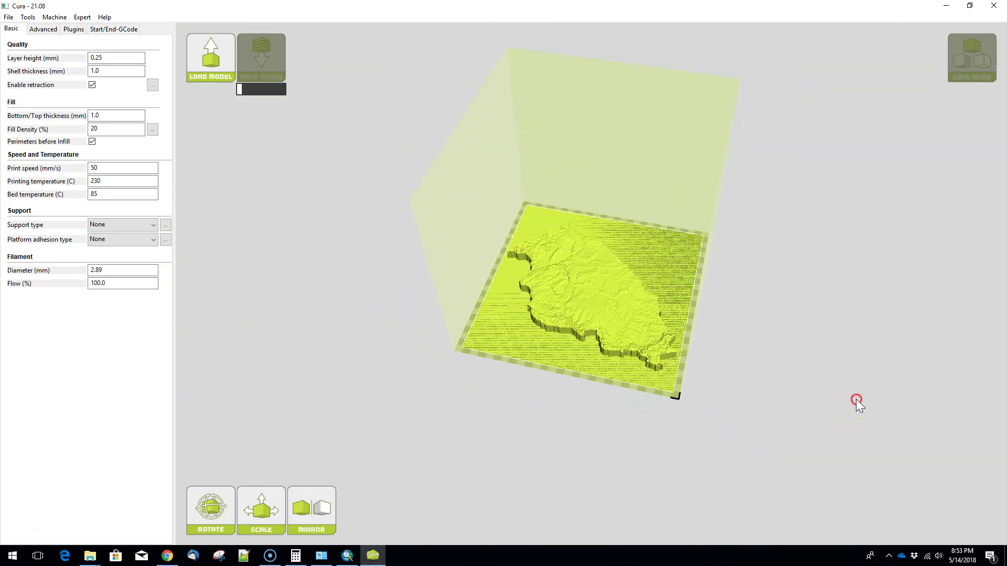
left_click_drag(790, 386, 846, 380)
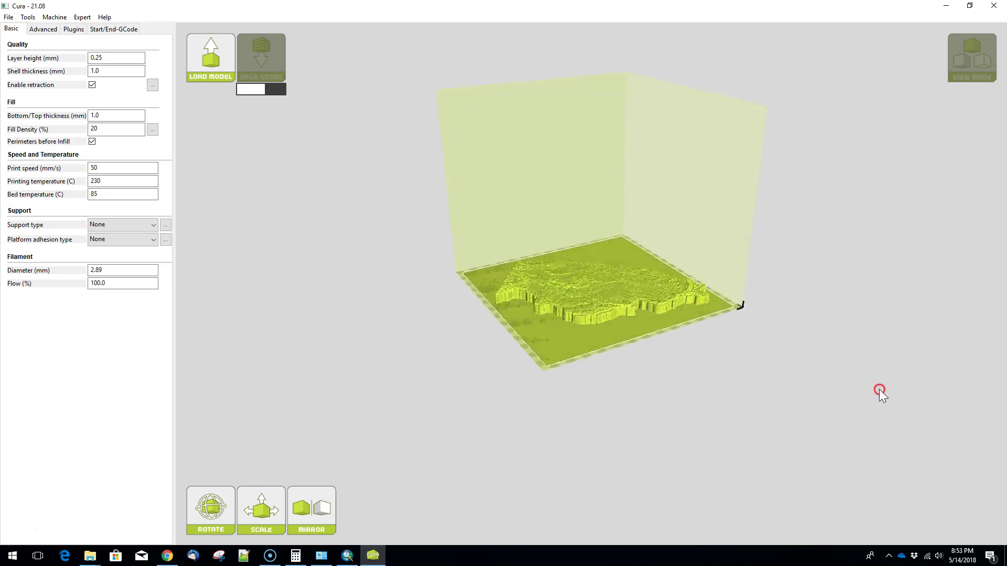
mouse_move(847, 380)
left_mouse_down()
mouse_move(852, 396)
mouse_move(847, 379)
left_mouse_up()
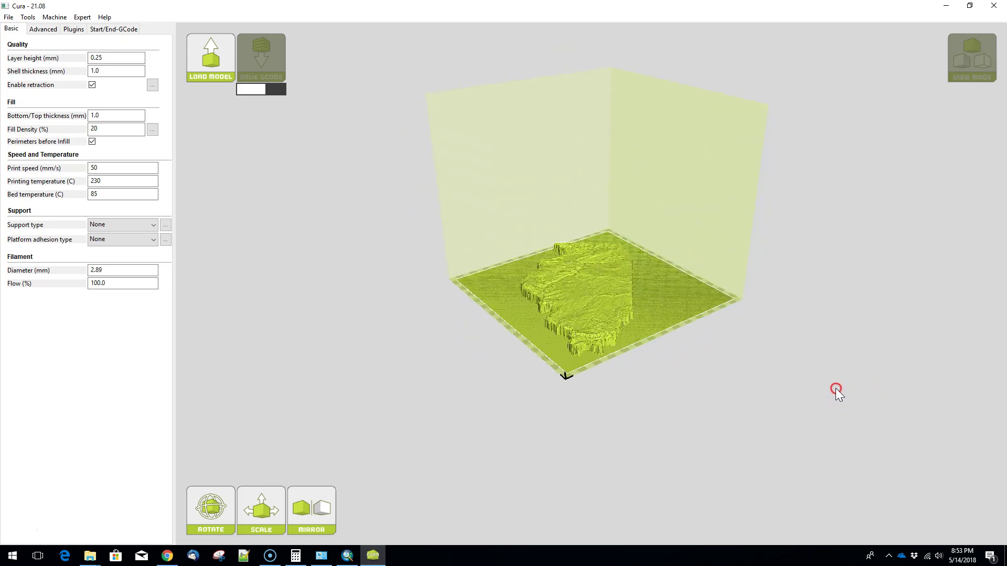
Inspect the terrain model until slicing estimates 17 h 4 min and 154 g
left_click(576, 317)
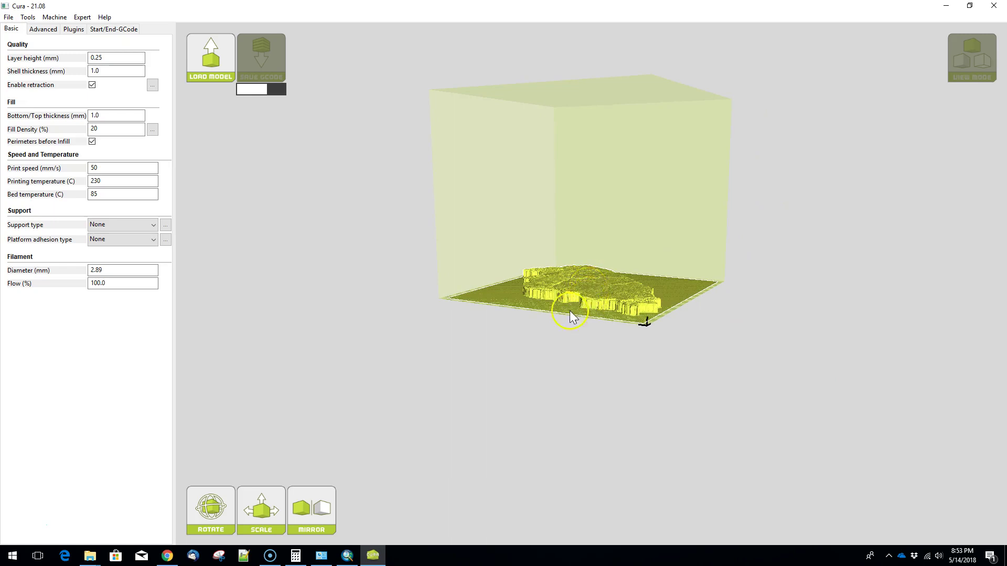
left_click(516, 353)
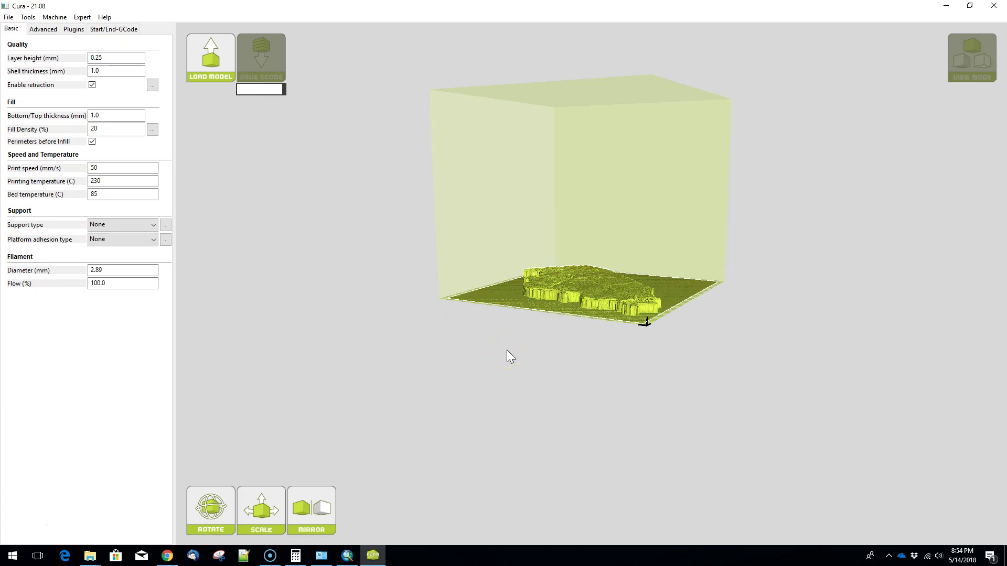
left_click_drag(615, 340, 629, 347)
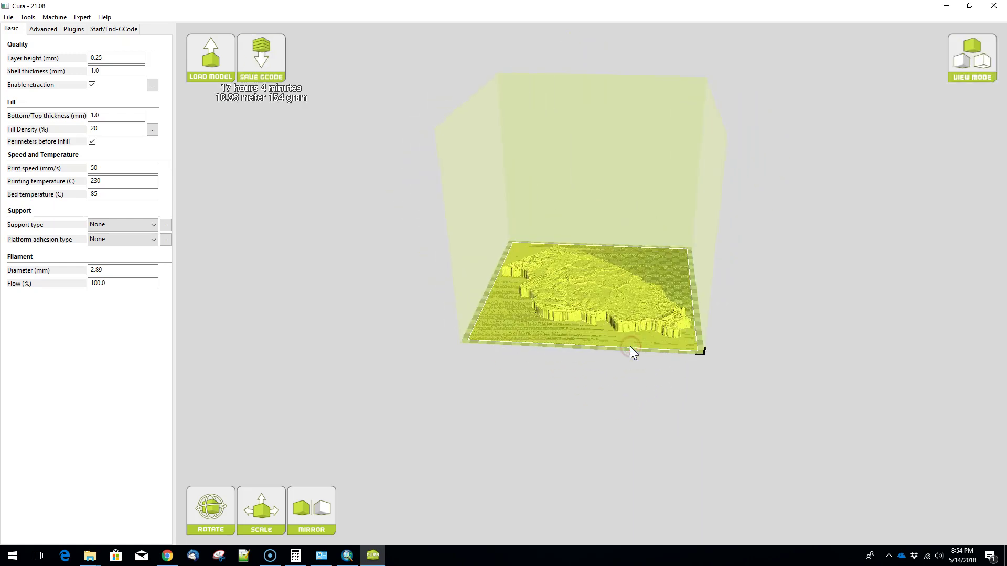
left_click(353, 154)
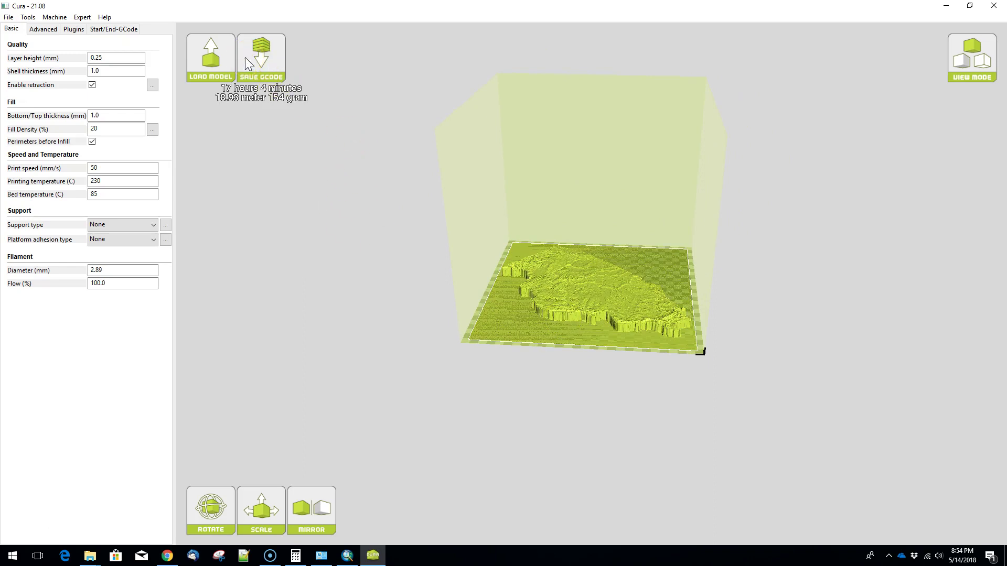
left_click_drag(157, 76, 238, 99)
Insert an 'Illinois' text element at the state's centre and open its properties
left_click(346, 556)
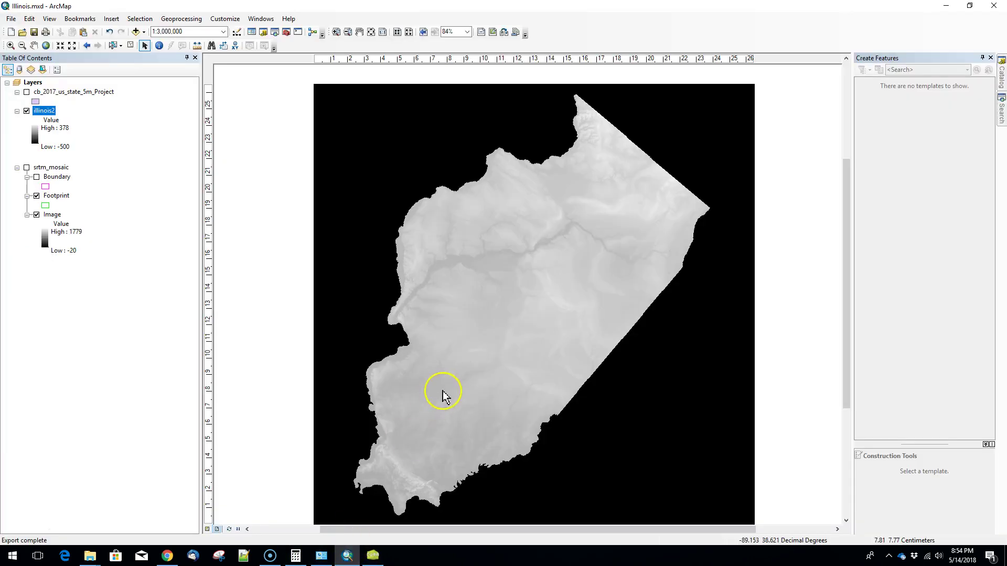
left_click(108, 19)
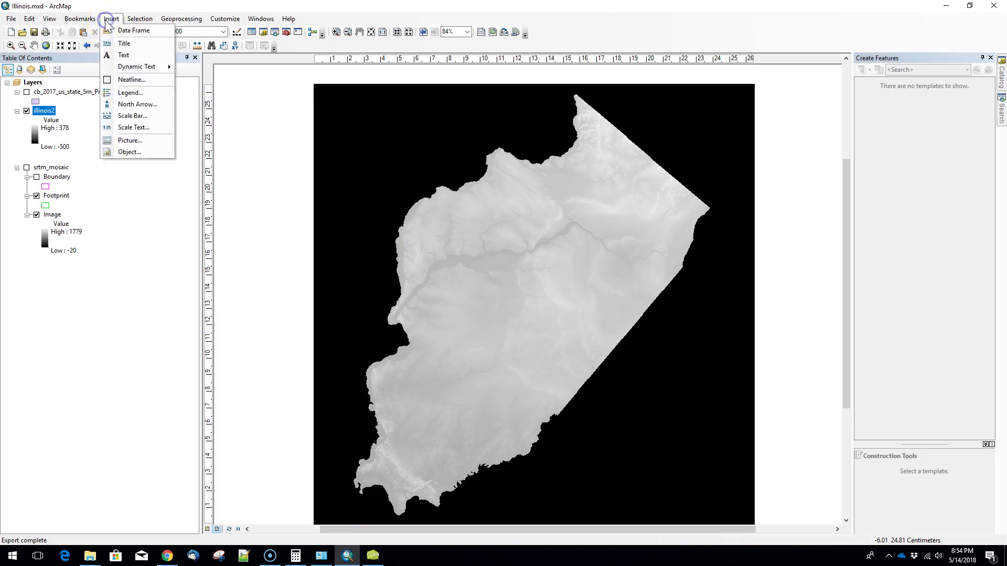
left_click(126, 48)
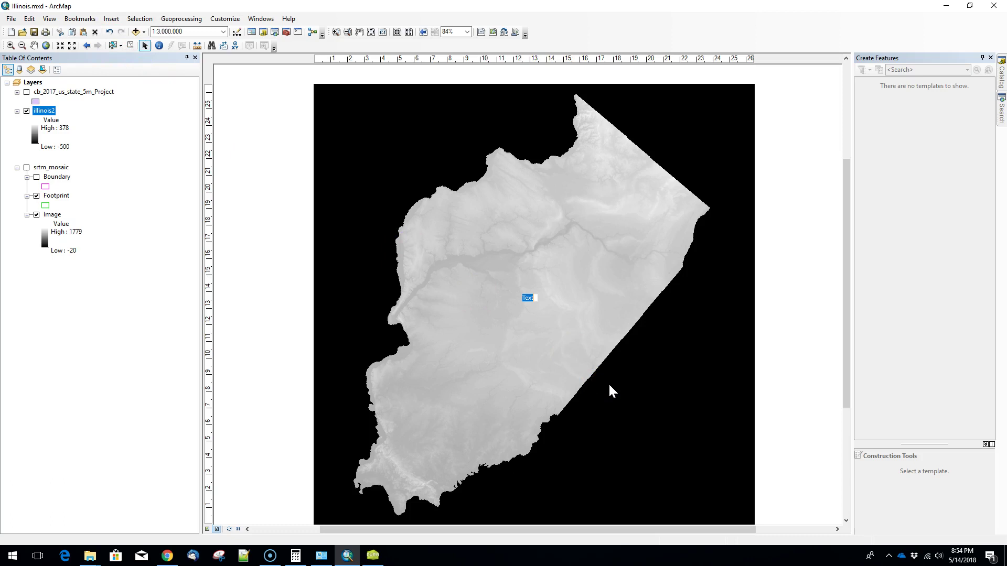
type("Illinoi")
type("s")
left_click(529, 302)
left_click(538, 298)
double_click(643, 444)
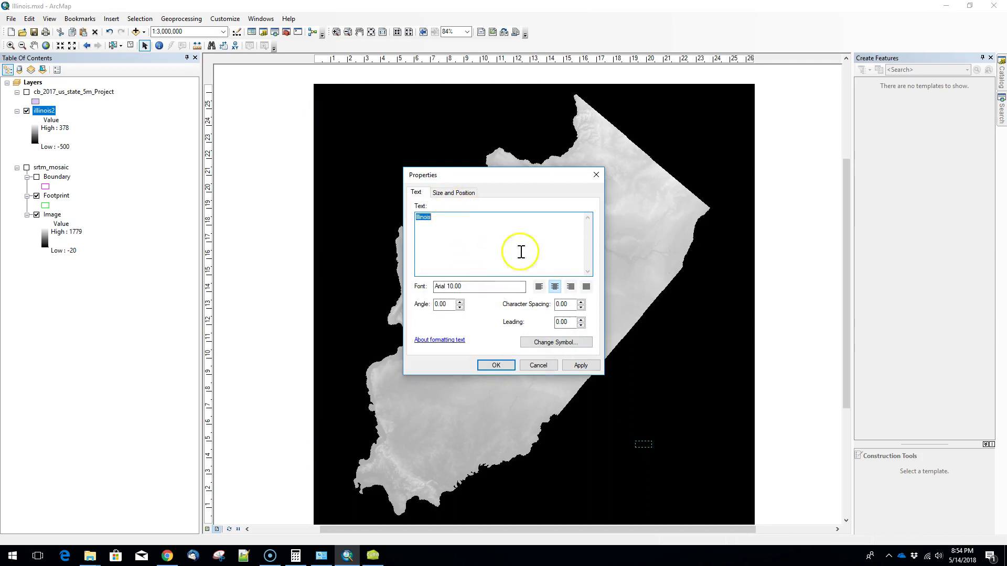
Make the Illinois label's text symbol grey at size 72
left_click(554, 342)
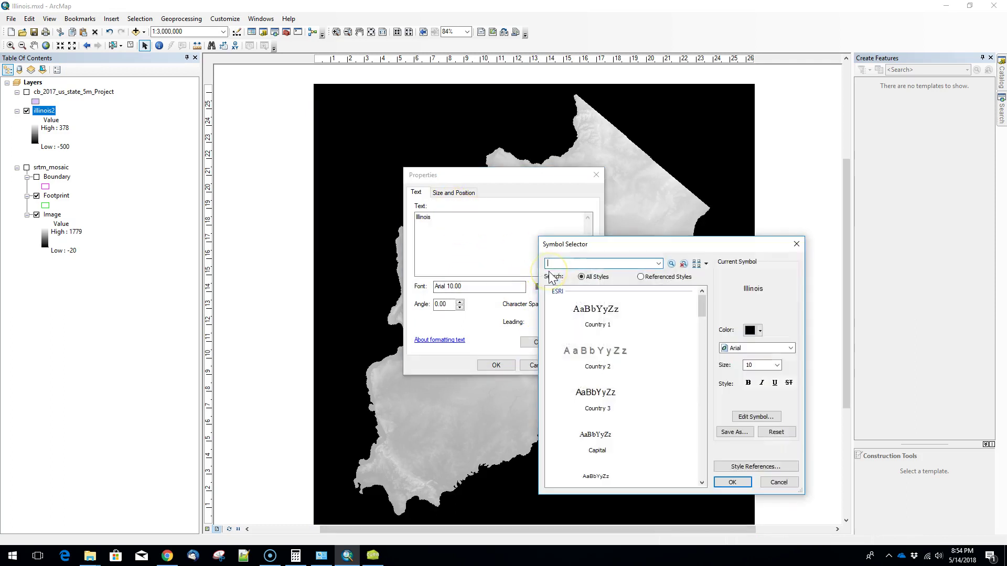
left_click(751, 332)
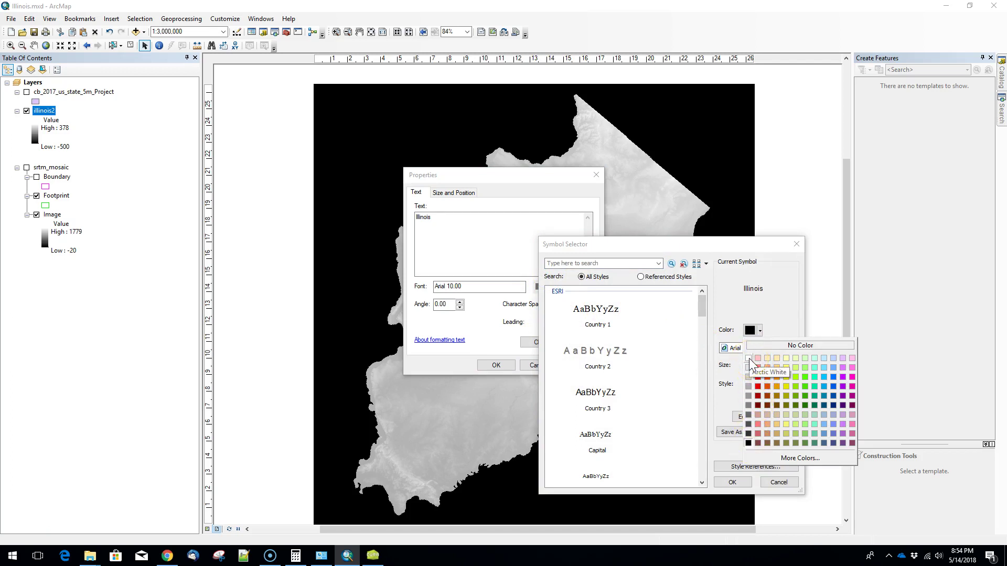
left_click(748, 405)
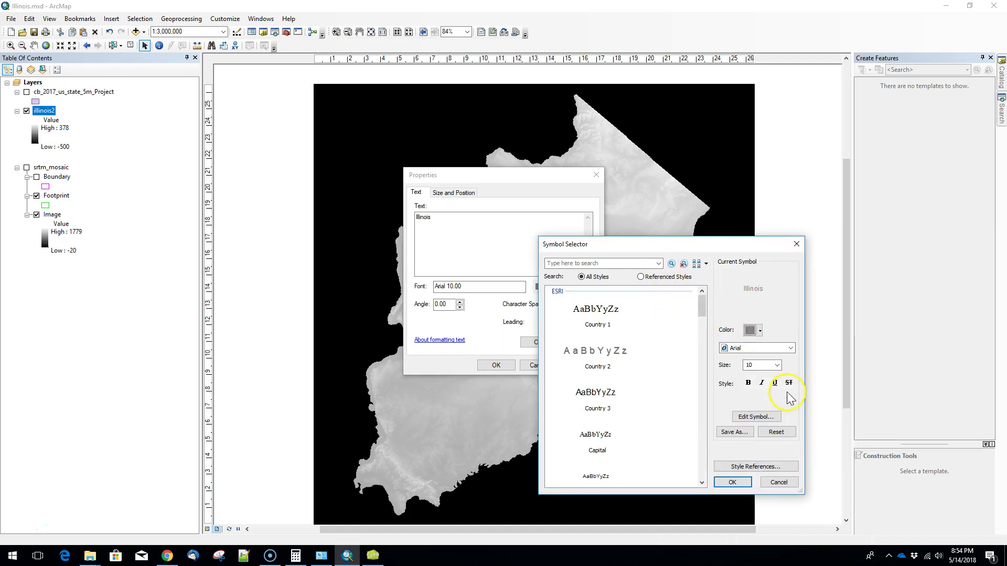
left_click(777, 365)
left_click(757, 434)
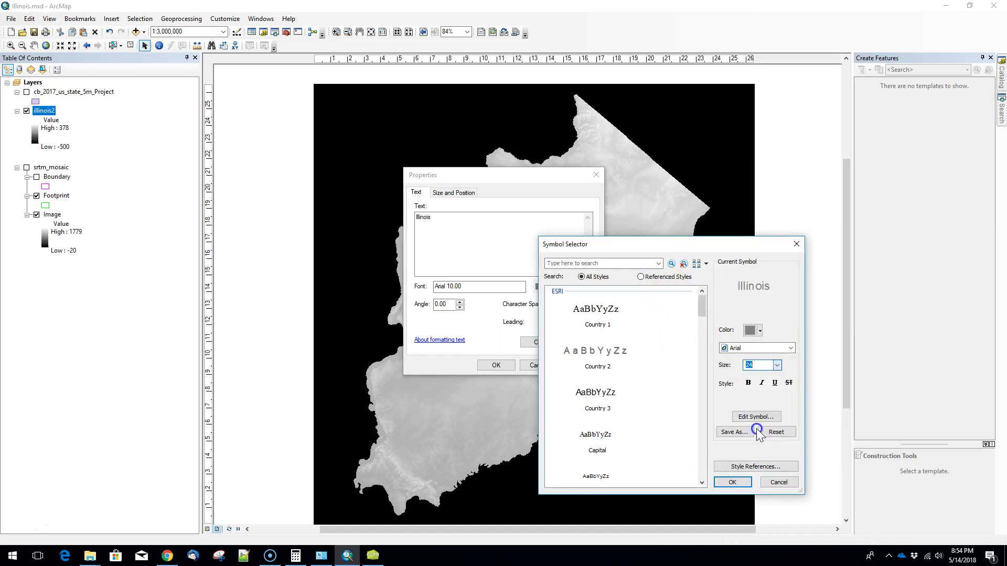
left_click(777, 365)
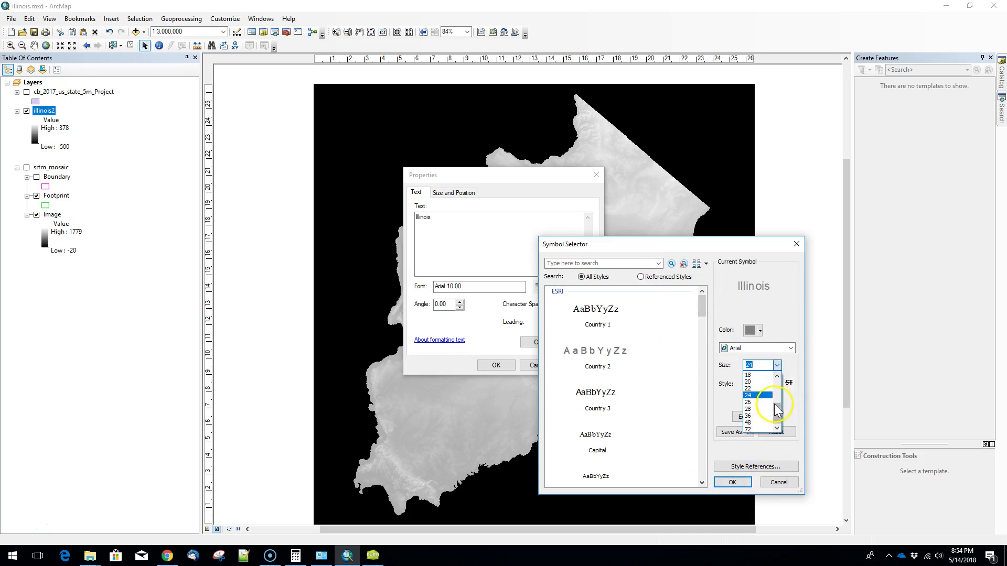
left_click(751, 429)
left_click(736, 482)
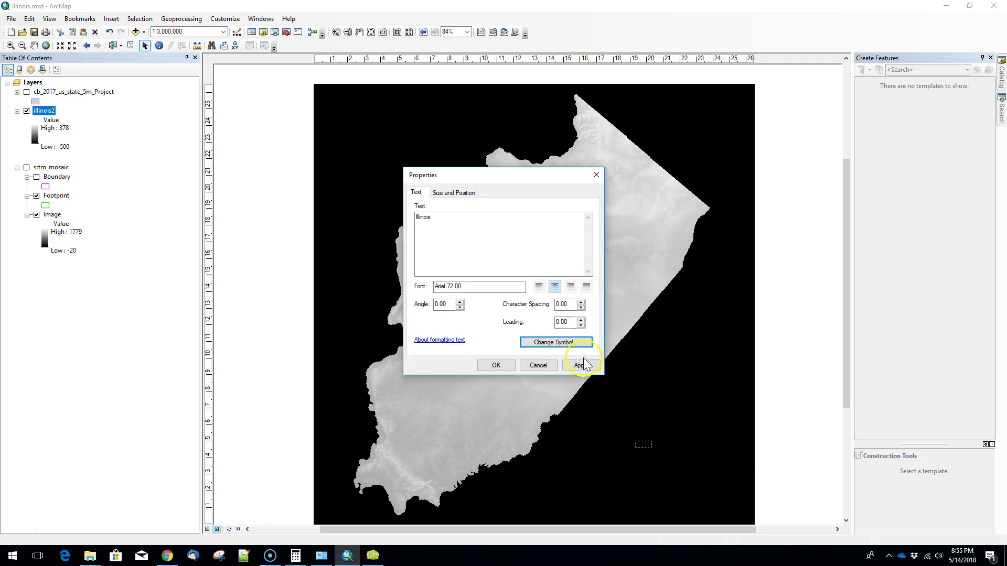
Apply the 'Illinois' text in Arial 72 and close the label properties
left_click(583, 366)
left_click(496, 365)
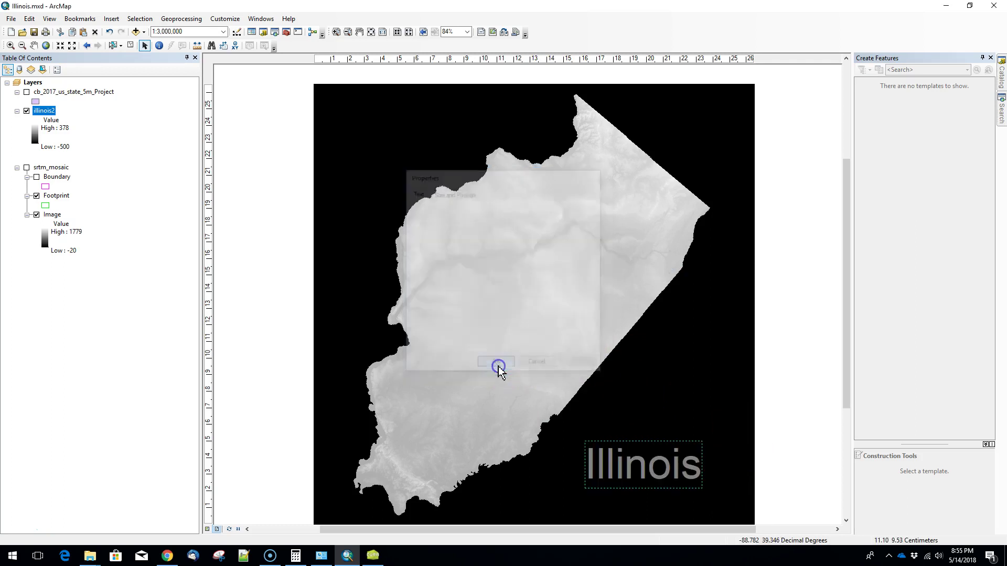
left_click(11, 19)
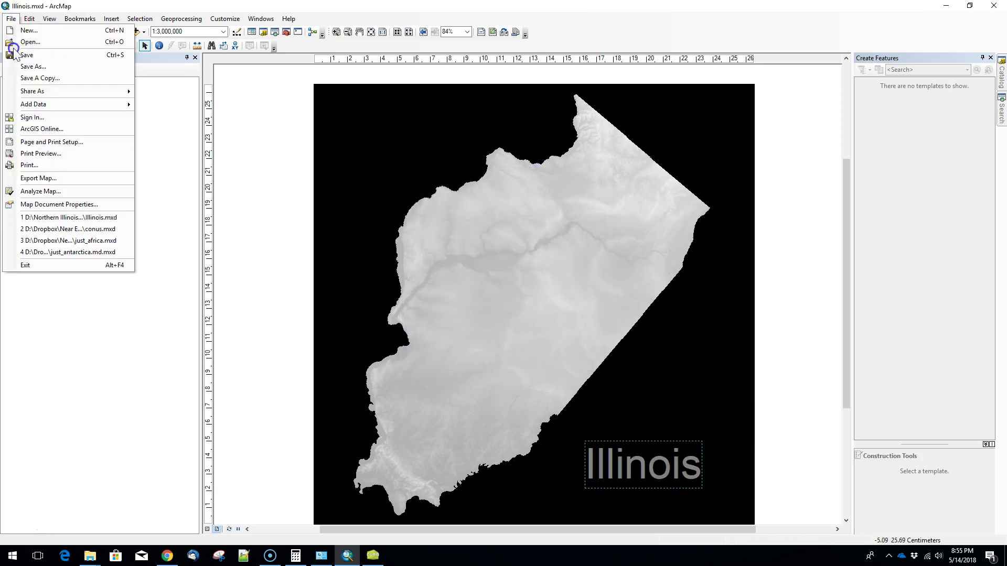
left_click(35, 152)
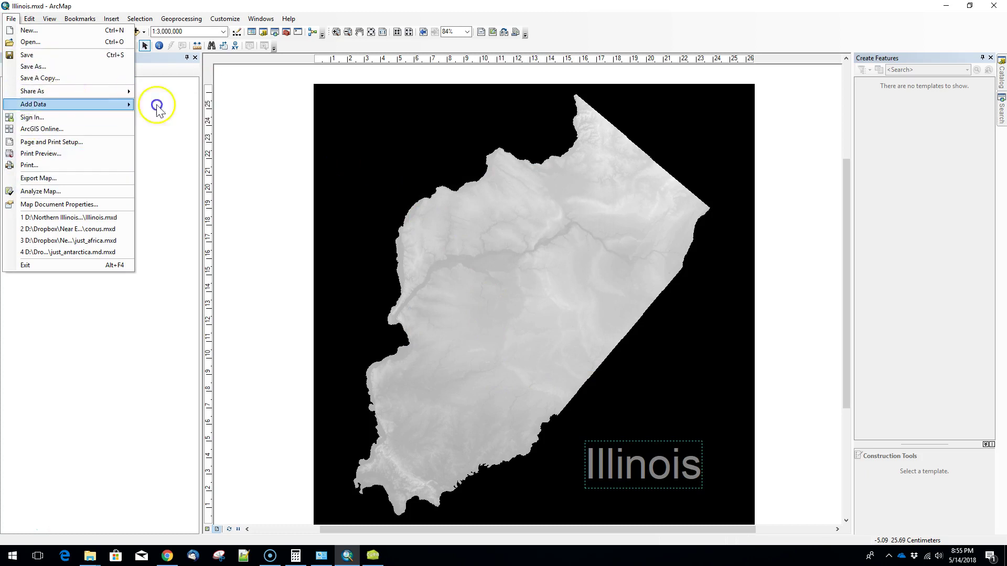
left_click(158, 105)
right_click(315, 117)
right_click(448, 116)
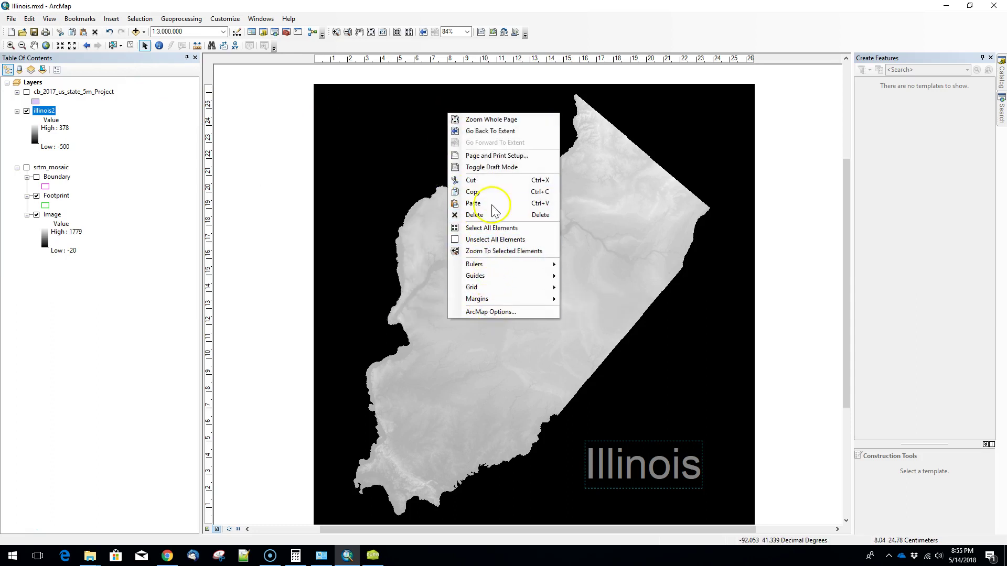
left_click(495, 155)
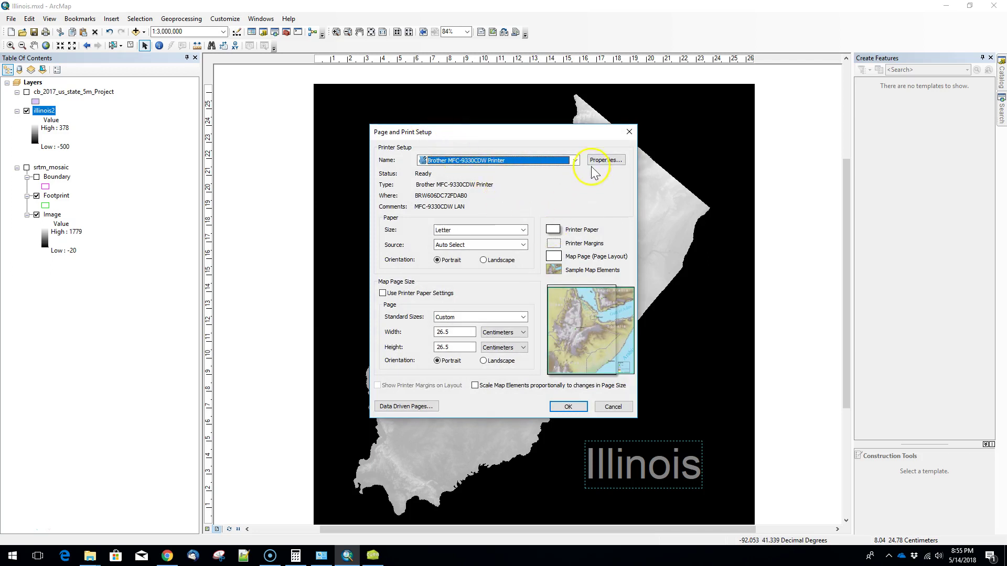
left_click(610, 407)
right_click(358, 156)
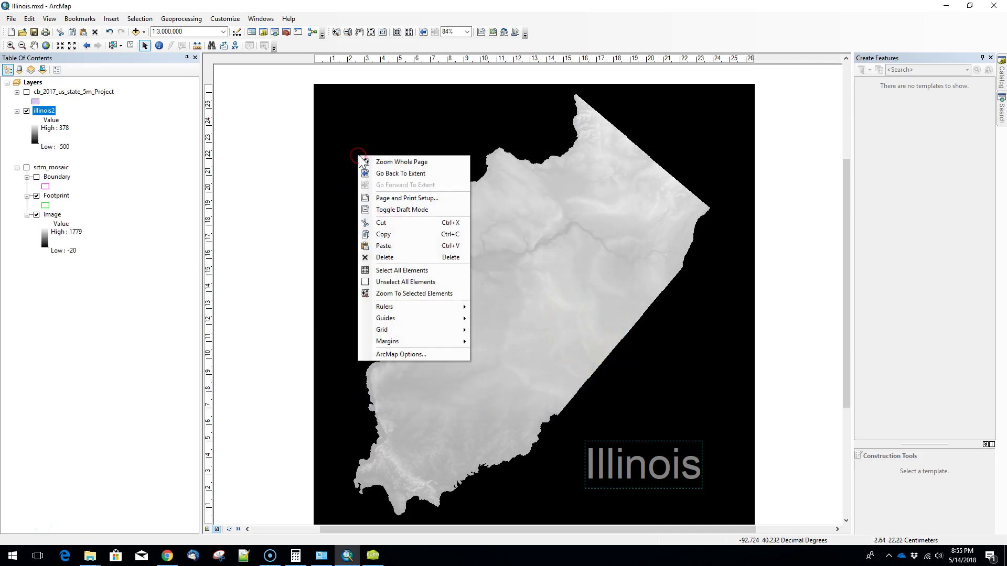
left_click(390, 199)
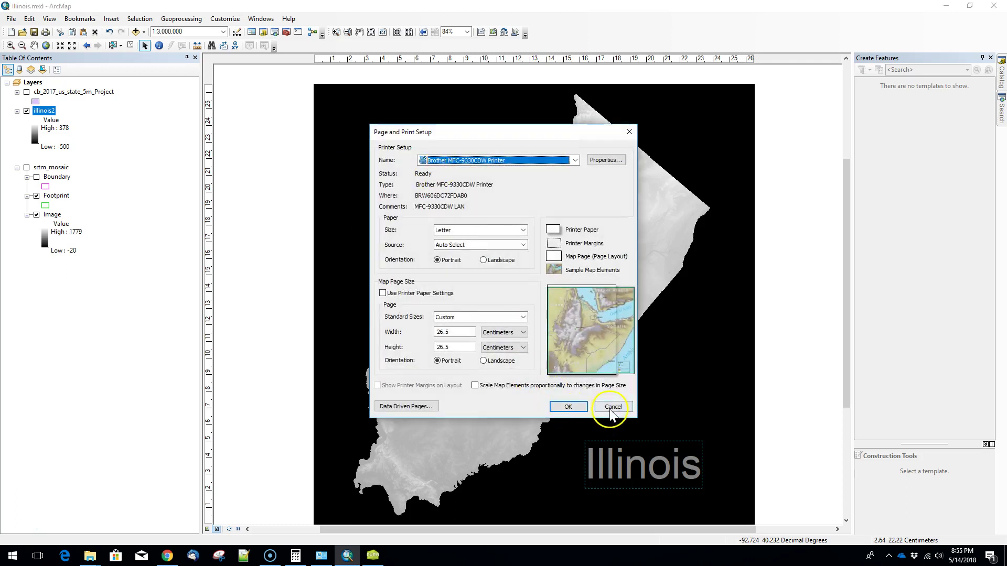
left_click(614, 406)
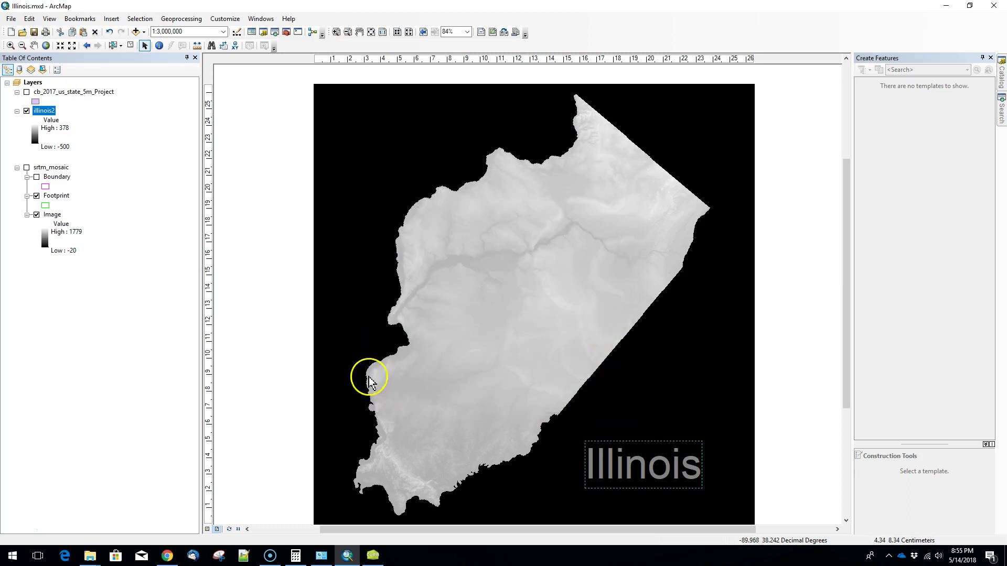
Set the map frame's background to a dark grey colour
right_click(332, 338)
left_click(361, 526)
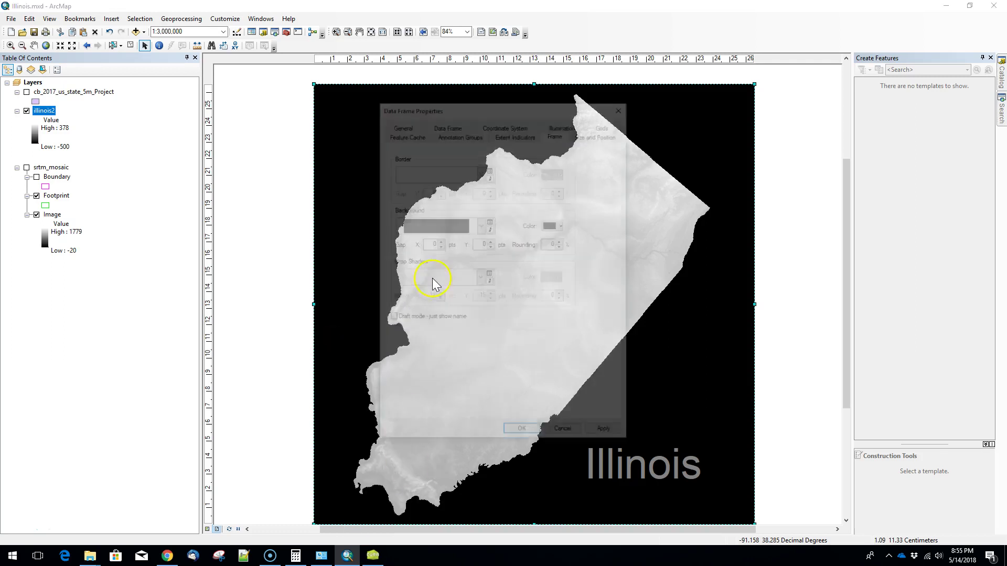
left_click(449, 226)
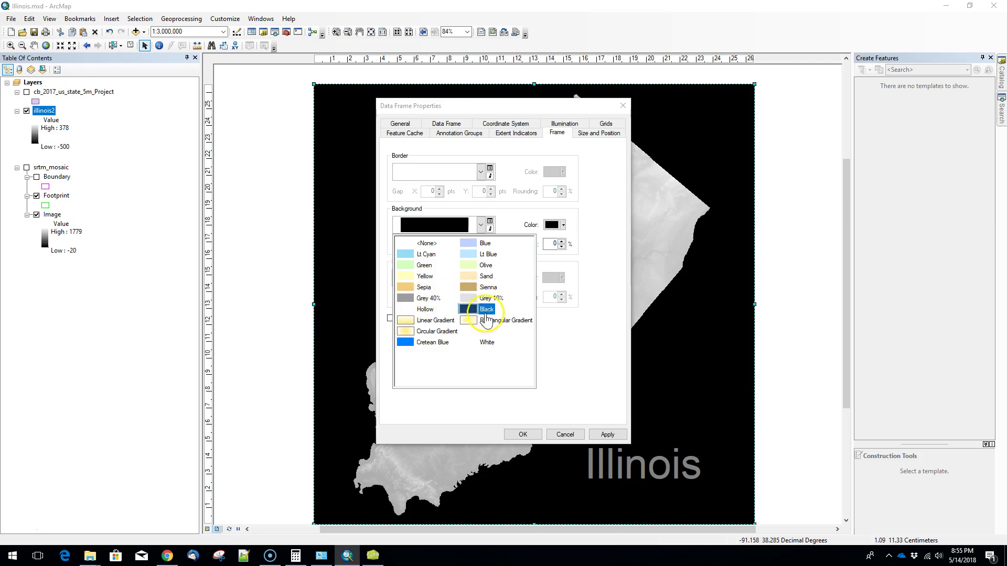
left_click(425, 298)
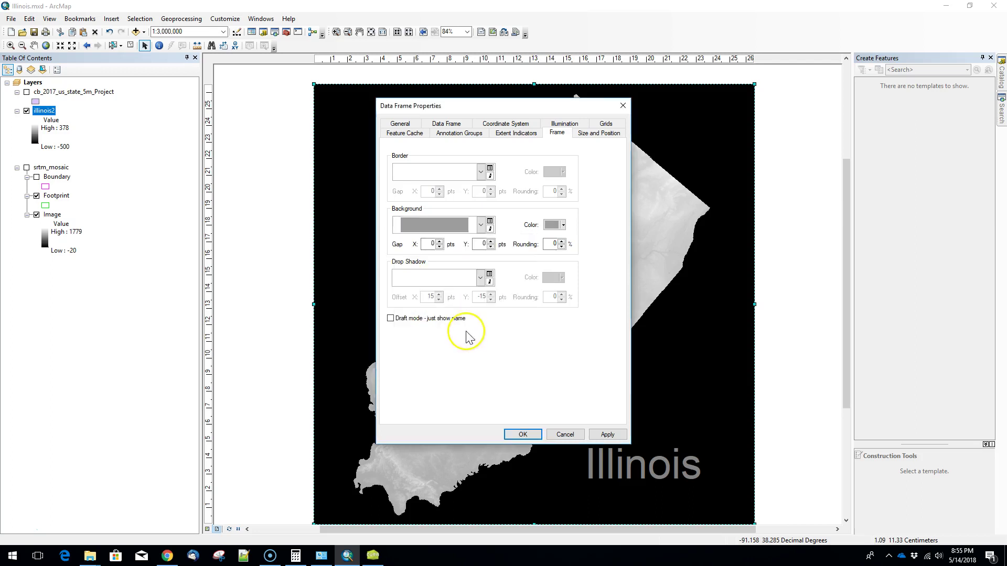
left_click(607, 435)
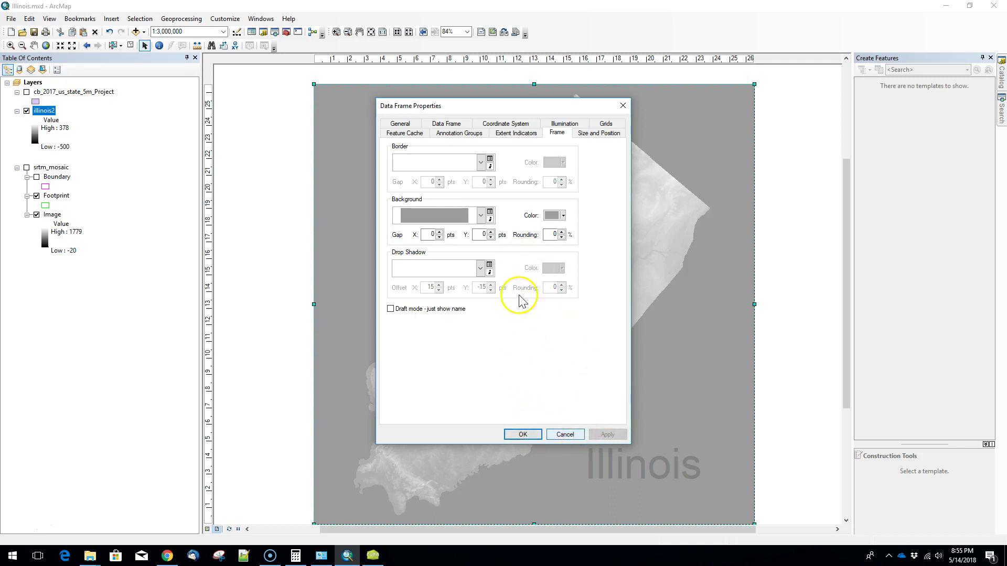
left_click(481, 215)
left_click(551, 216)
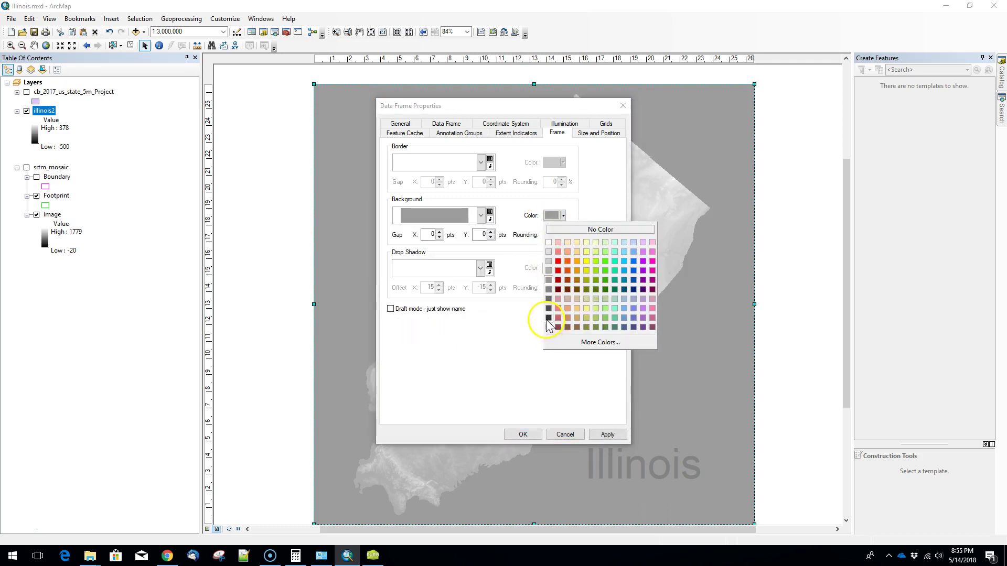
left_click(548, 327)
left_click(606, 434)
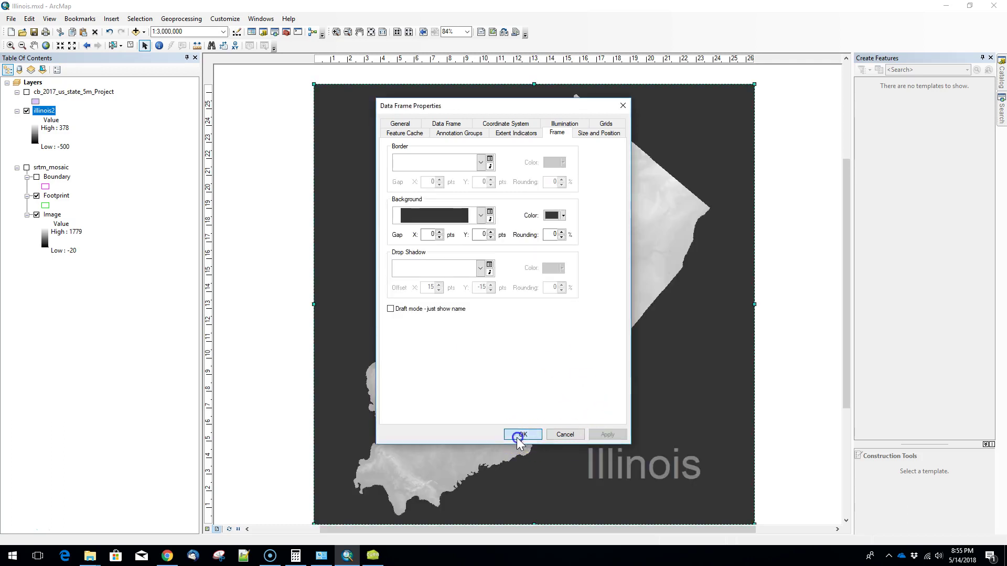
left_click(522, 435)
Export the layout as Illinois.png, replacing the existing file
left_click(10, 21)
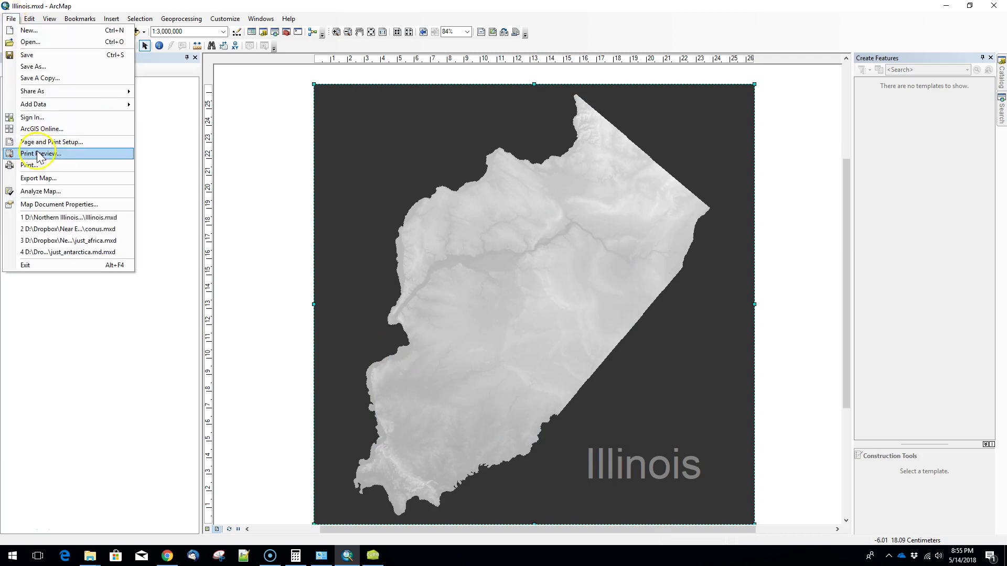
left_click(45, 177)
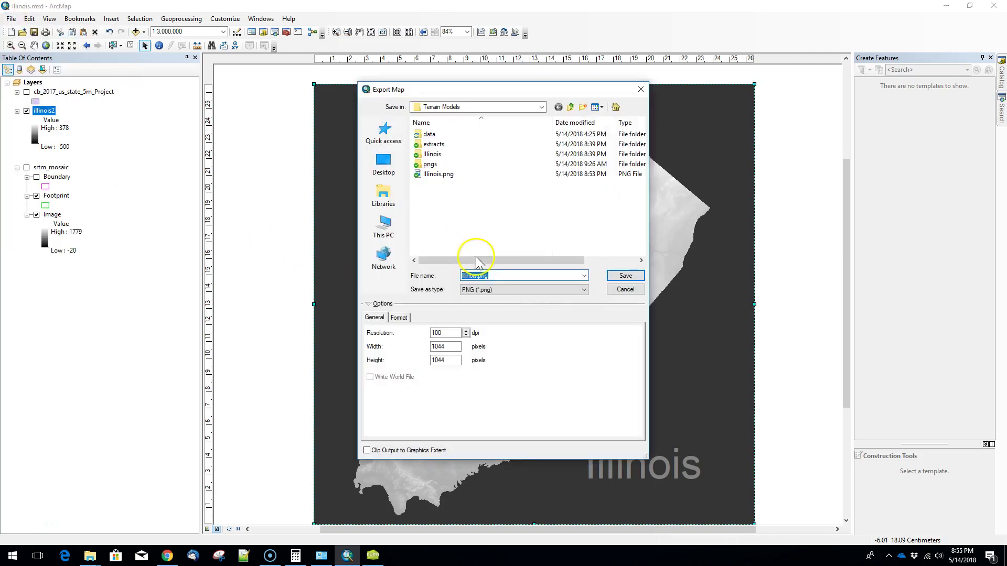
left_click(623, 276)
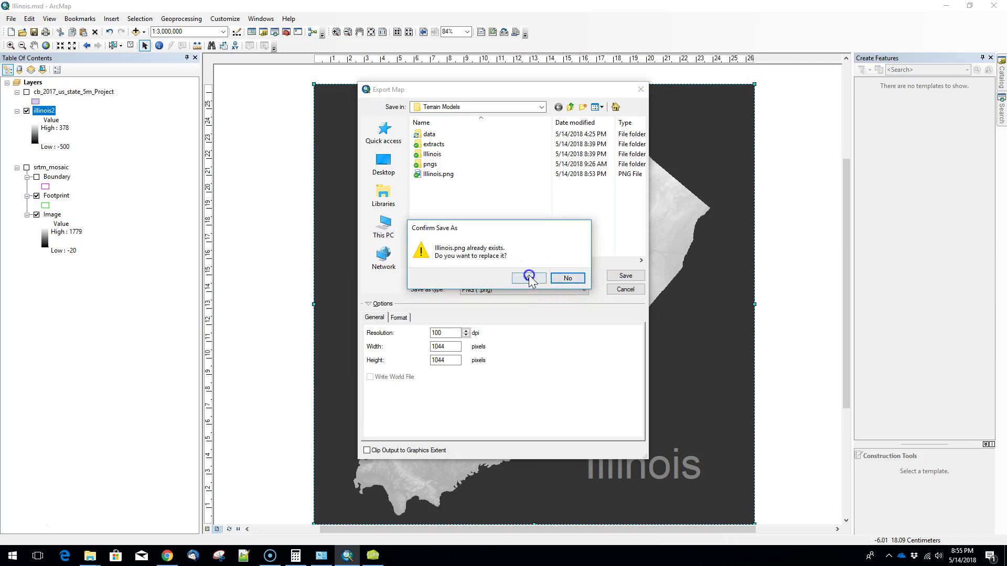
left_click(527, 279)
Delete the old terrain model from Cura's build plate
left_click(373, 555)
left_click(578, 299)
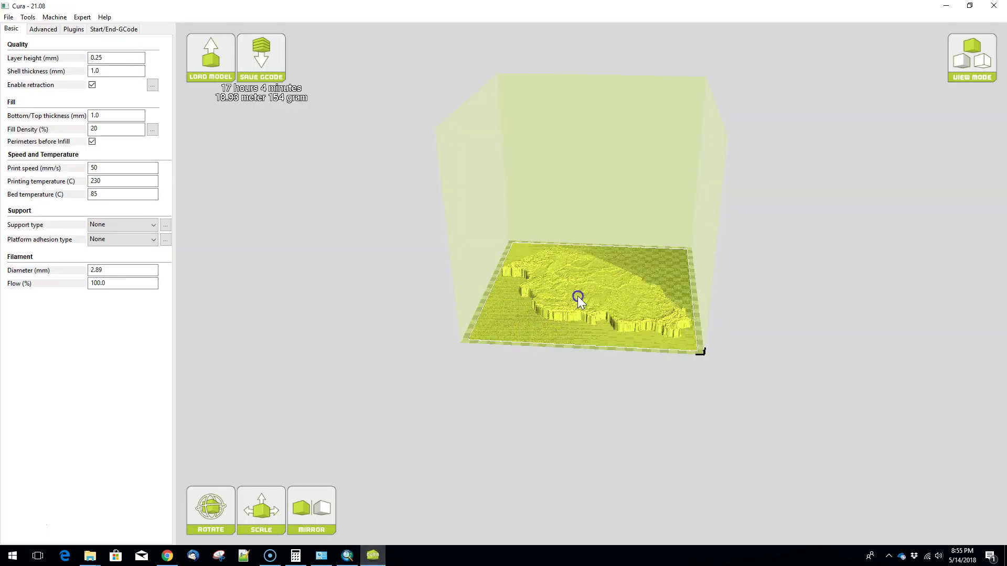
key("Delete")
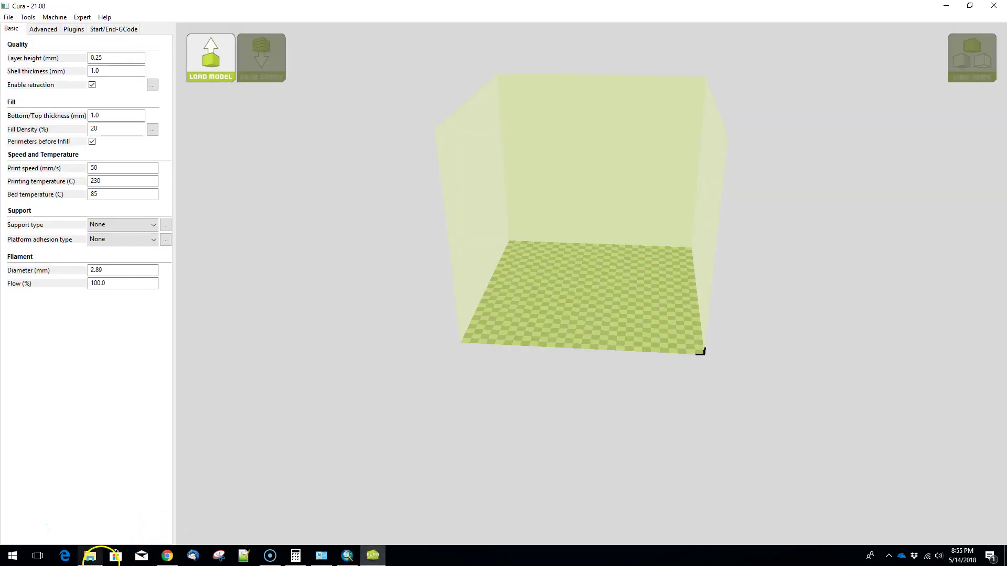
Load Illinois.png from the Terrain Models folder with 'Lighter is higher'
left_click(90, 555)
left_click(67, 494)
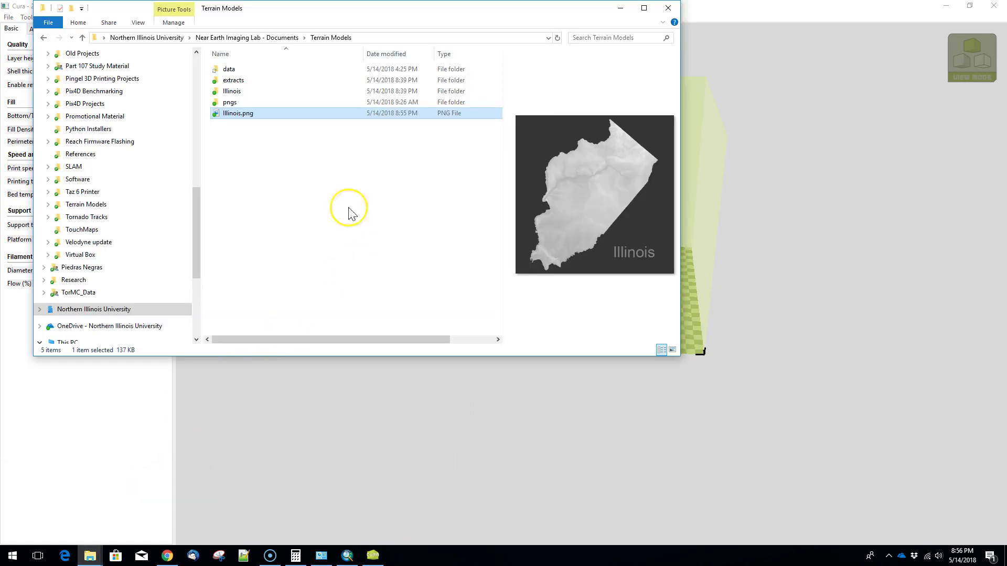
left_click_drag(270, 122, 726, 422)
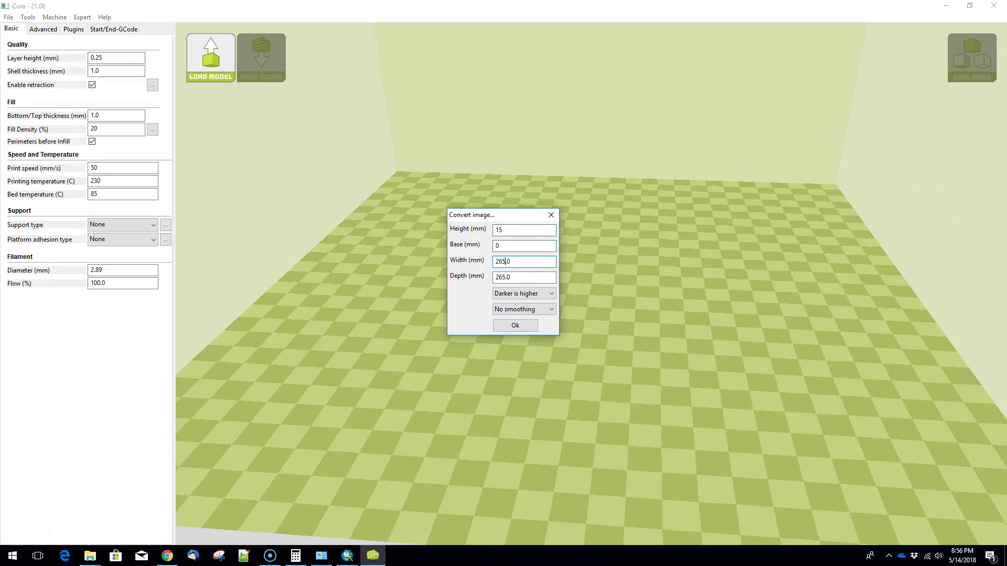
left_click(507, 295)
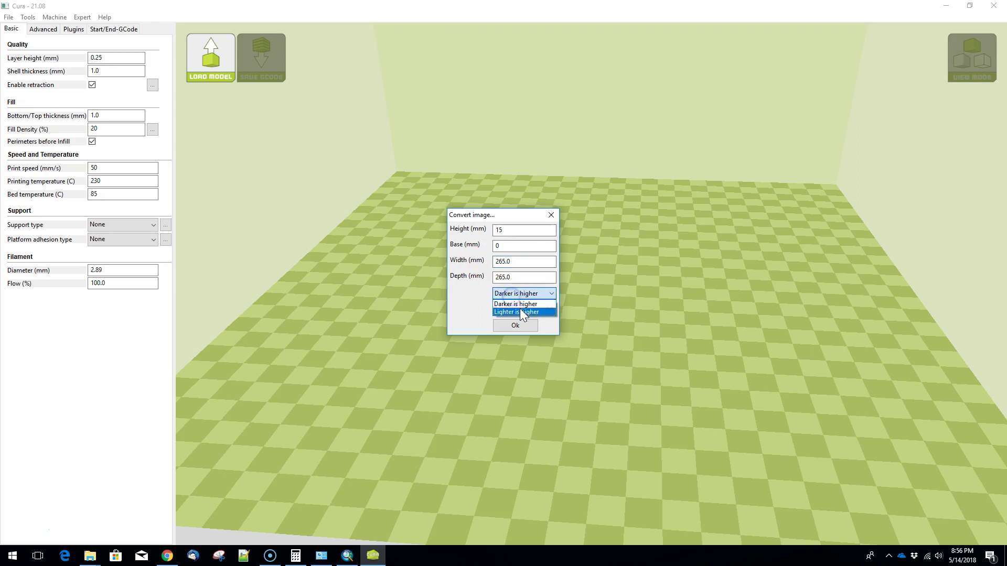
left_click(517, 325)
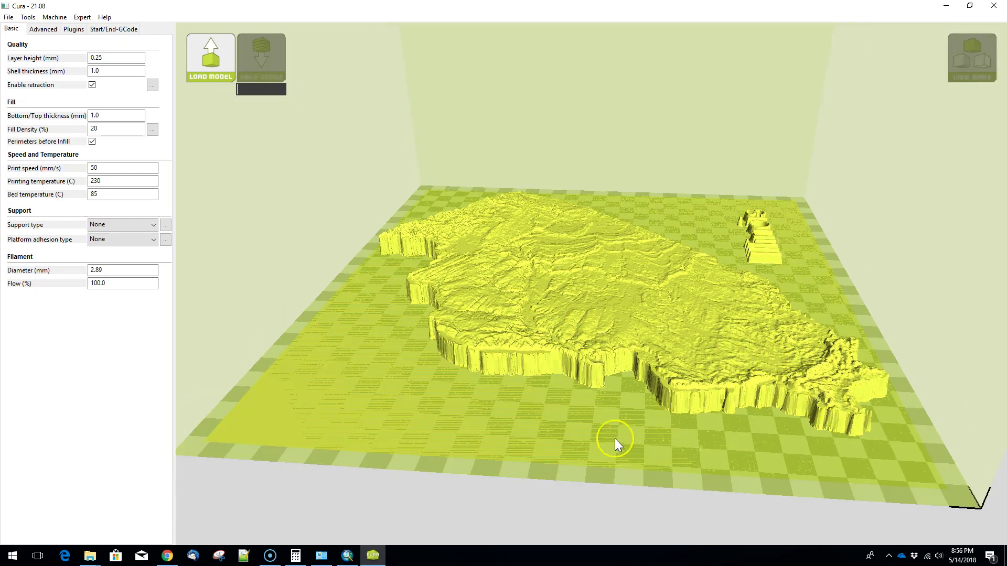
Orbit to inspect the raised Illinois terrain and lettering, then close Cura
left_click_drag(690, 438, 771, 436)
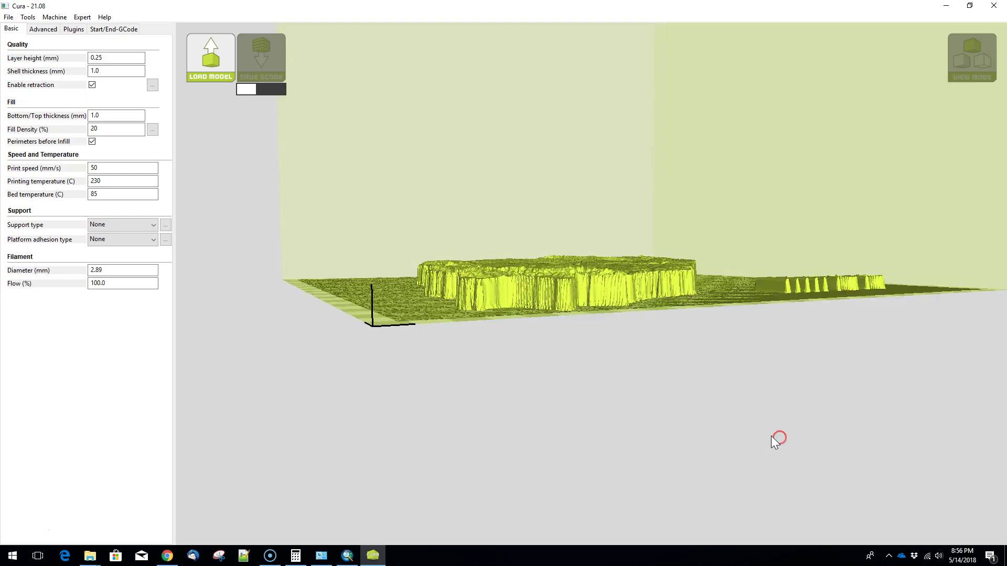
mouse_move(426, 328)
left_mouse_down()
mouse_move(438, 319)
mouse_move(714, 366)
mouse_move(713, 376)
mouse_move(720, 363)
mouse_move(696, 381)
mouse_move(700, 395)
mouse_move(714, 389)
mouse_move(695, 422)
mouse_move(700, 407)
mouse_move(677, 407)
mouse_move(698, 409)
left_mouse_up()
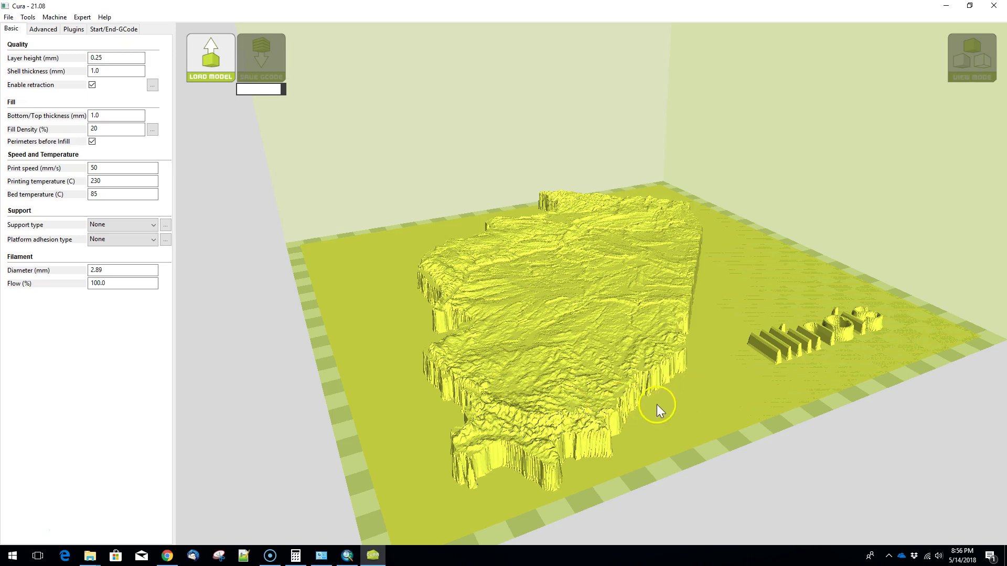
mouse_move(657, 405)
left_mouse_down()
mouse_move(704, 452)
mouse_move(708, 440)
mouse_move(695, 449)
left_mouse_up()
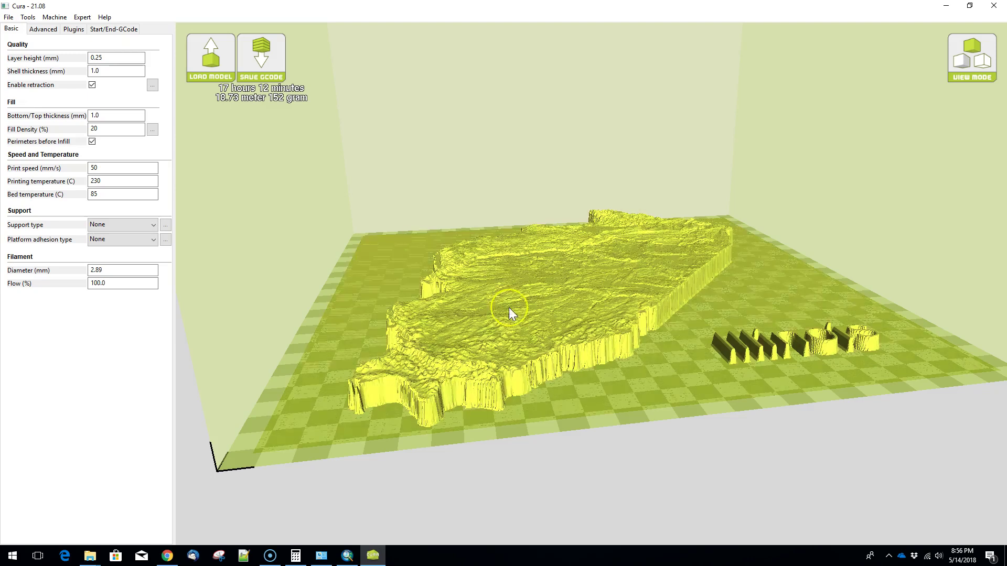
left_click(971, 12)
left_click(992, 8)
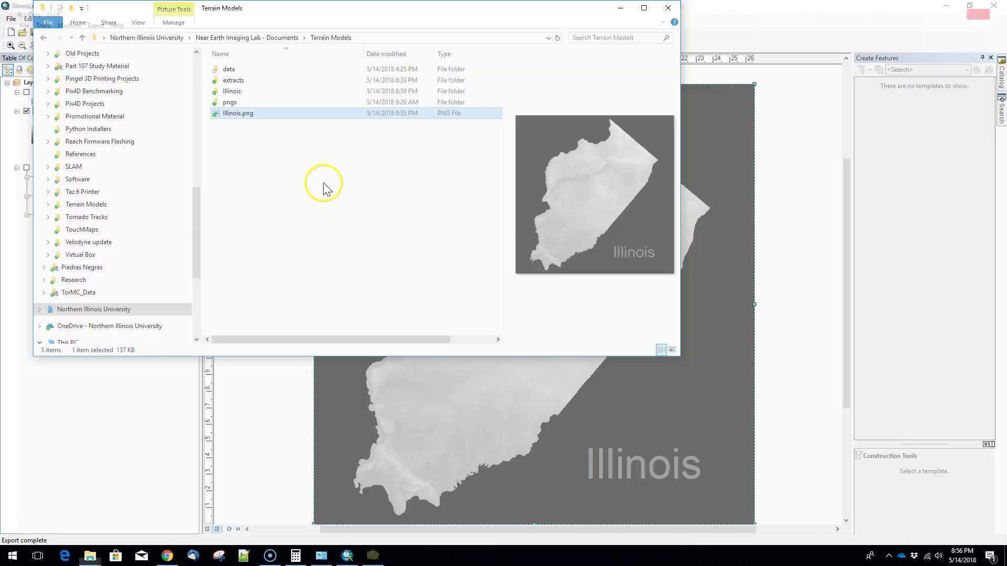